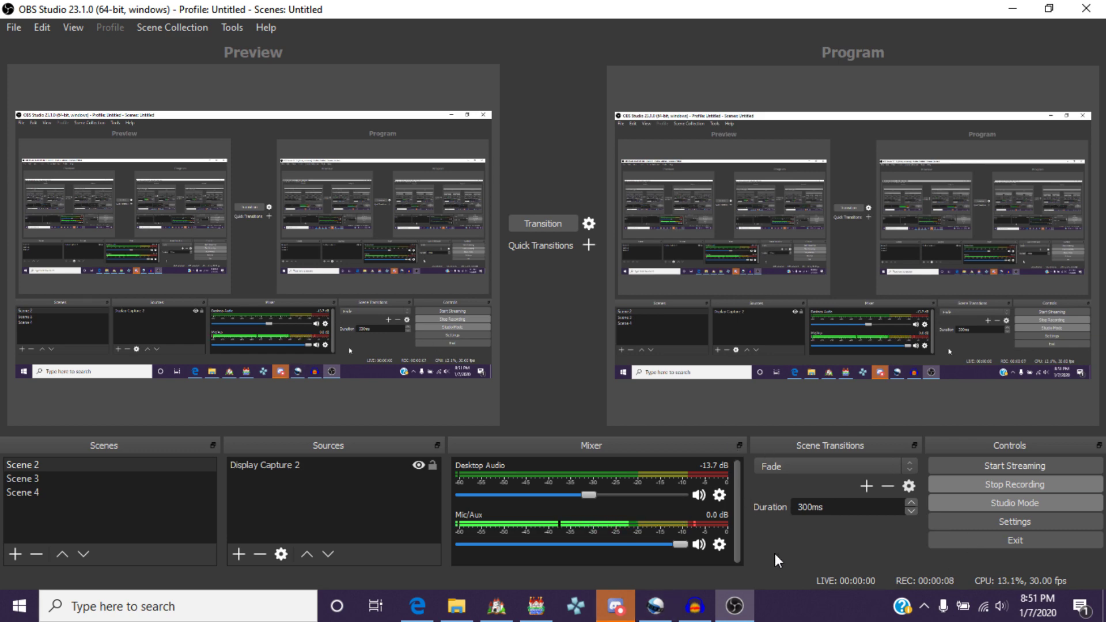
Step: Hide the recorder, view the holes on the Hill map, then reopen the Underground map
click(735, 605)
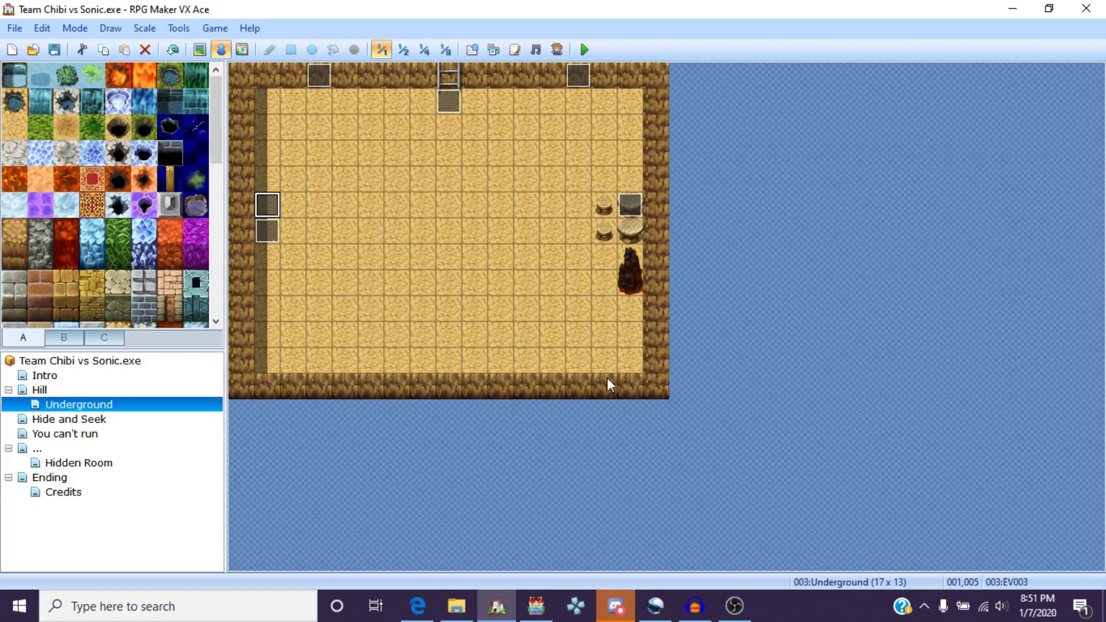
click(190, 386)
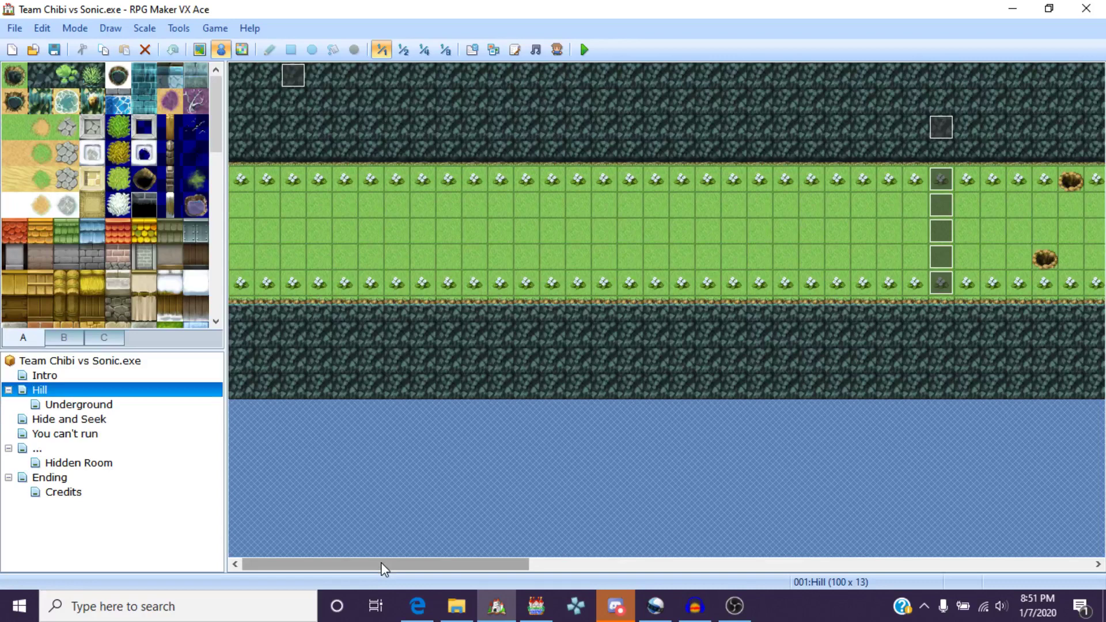
drag(383, 564, 762, 568)
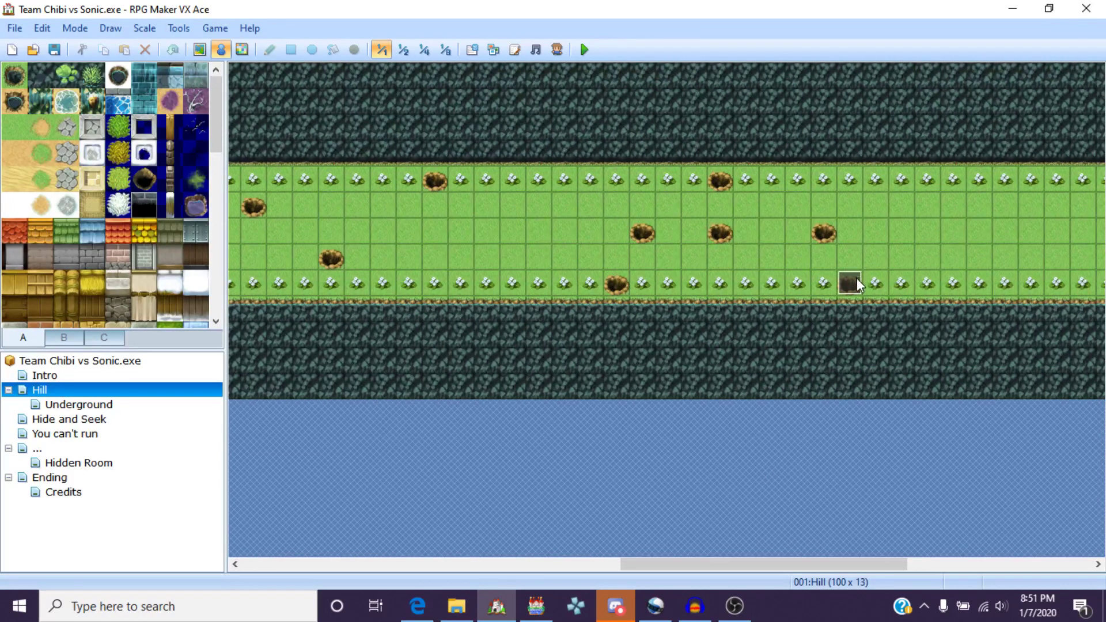
click(92, 405)
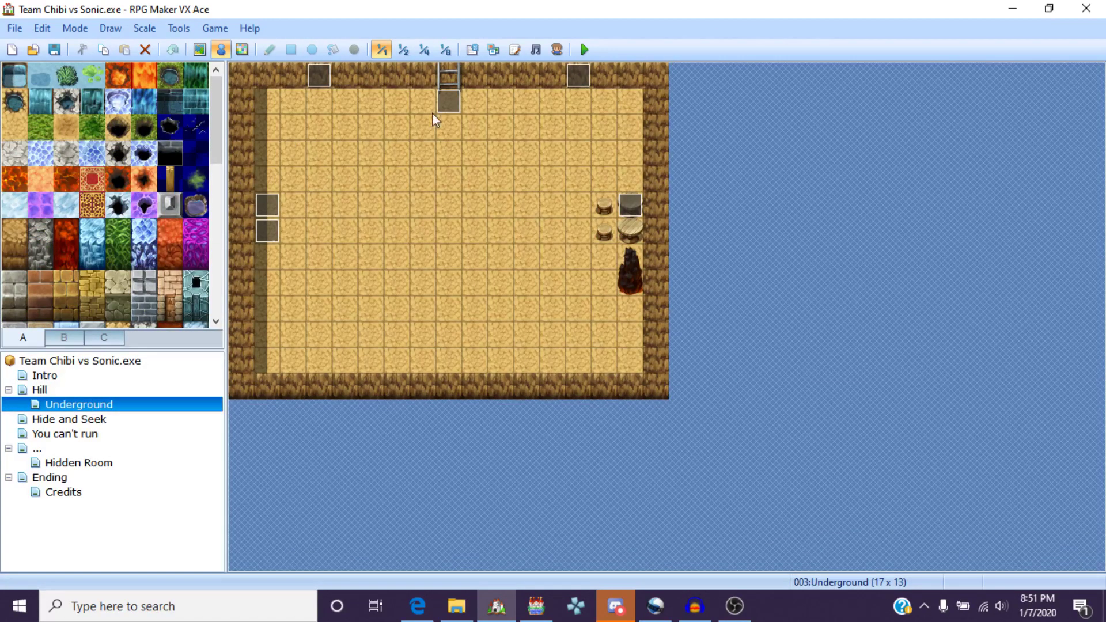
Step: Save the project, launch the playtest, and start a new game through the intro messages
click(593, 49)
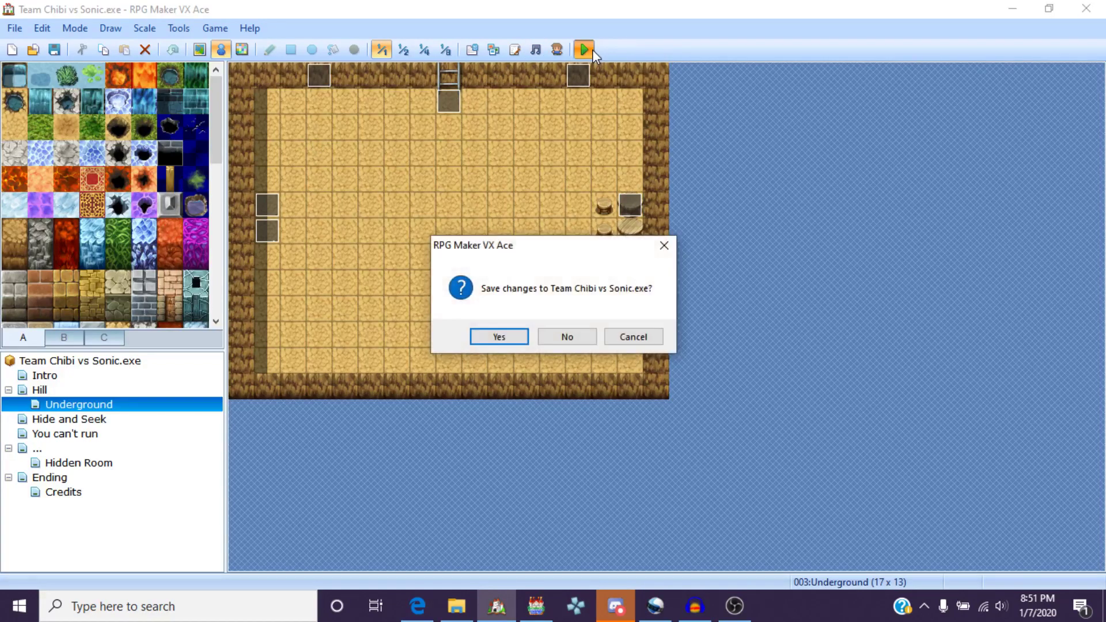
click(493, 340)
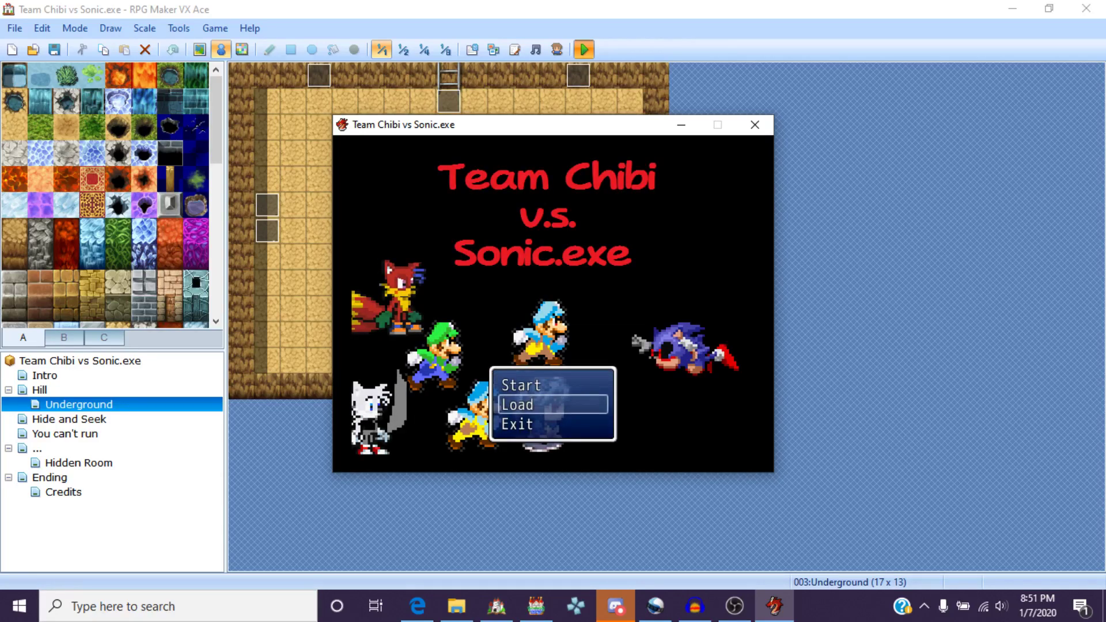
key(Up)
key(Return)
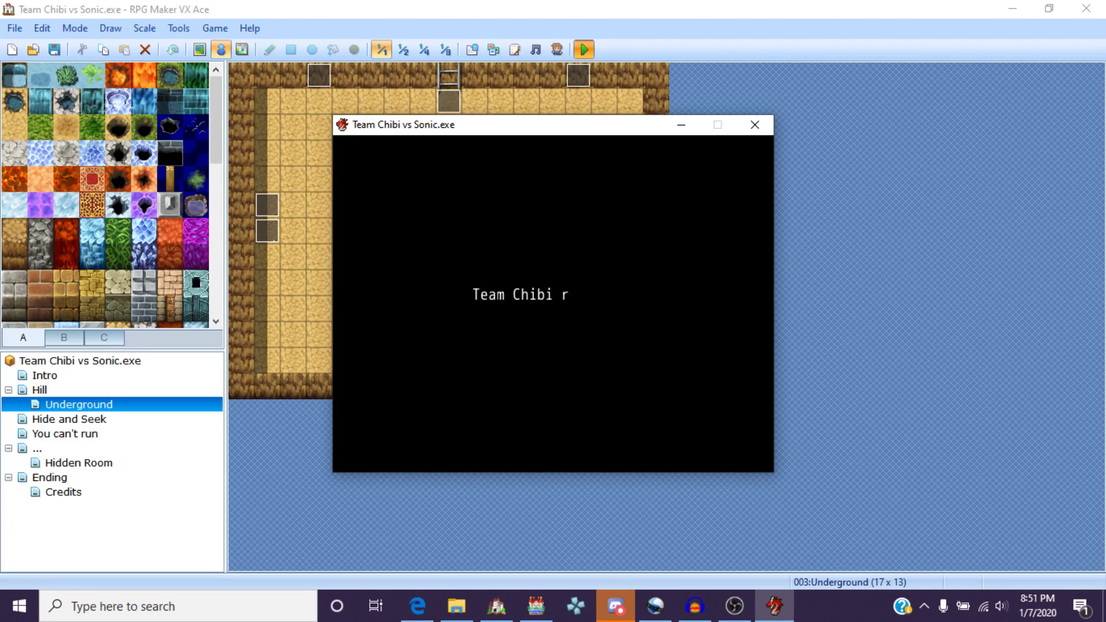
key(Return)
key(Return)
key(Return)
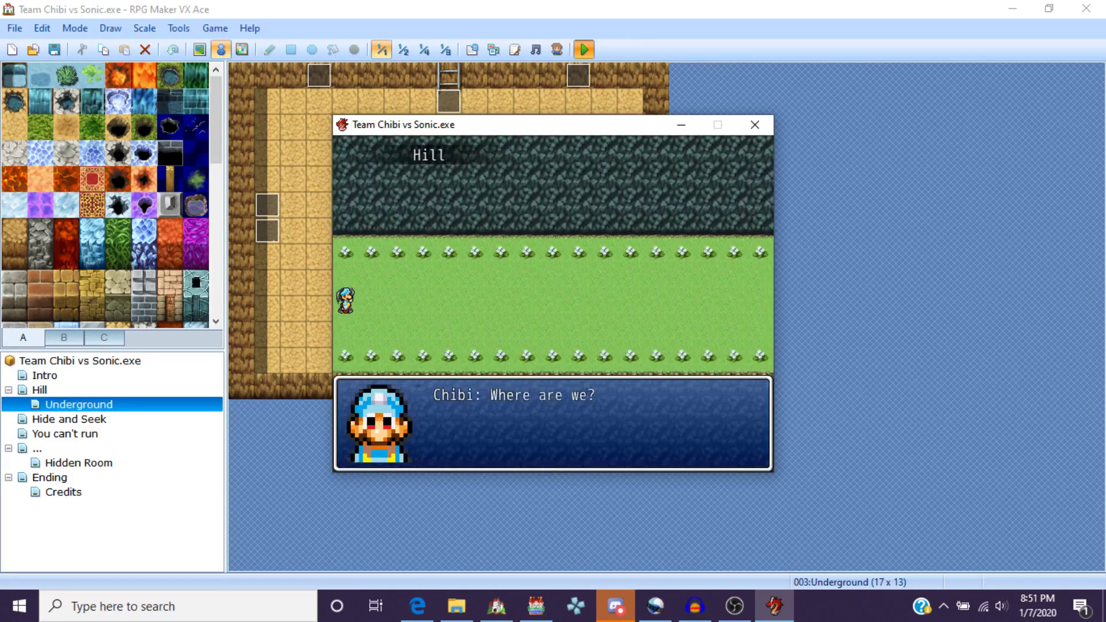
Step: Walk Chibi's party right across Hill to a hole and inspect it
key(Return)
key(Return)
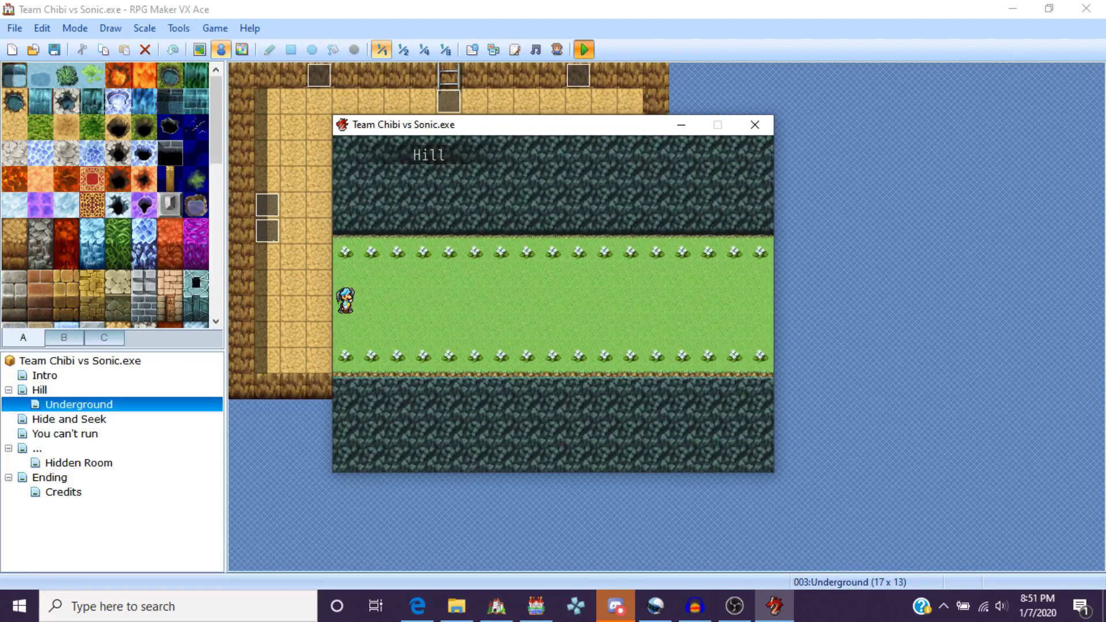
key(Right)
key(Right)
key(Right)
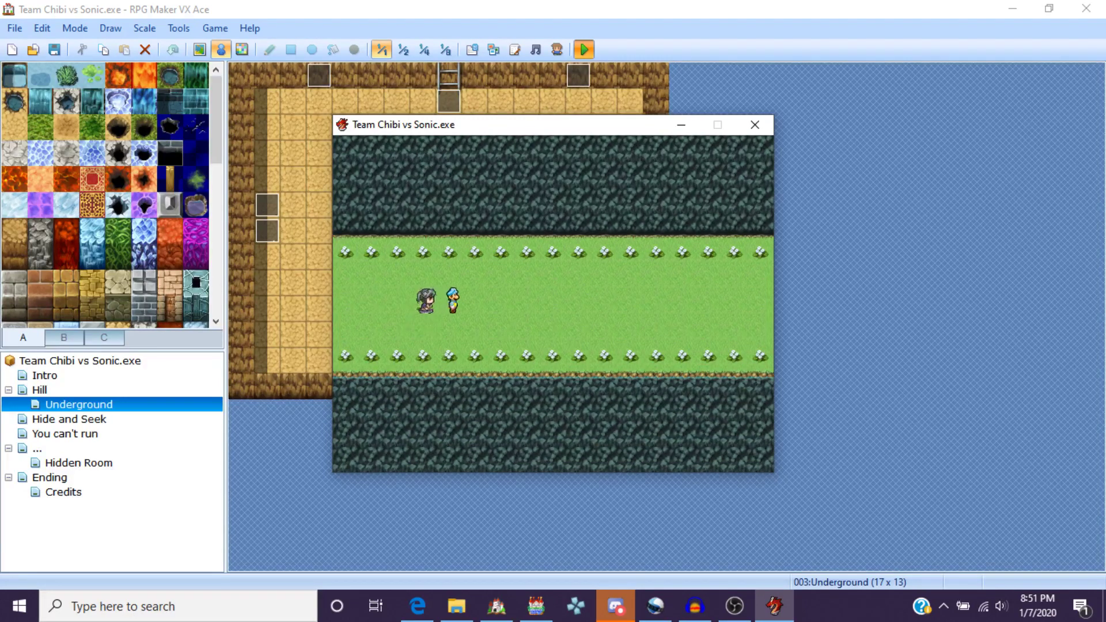
key(Right)
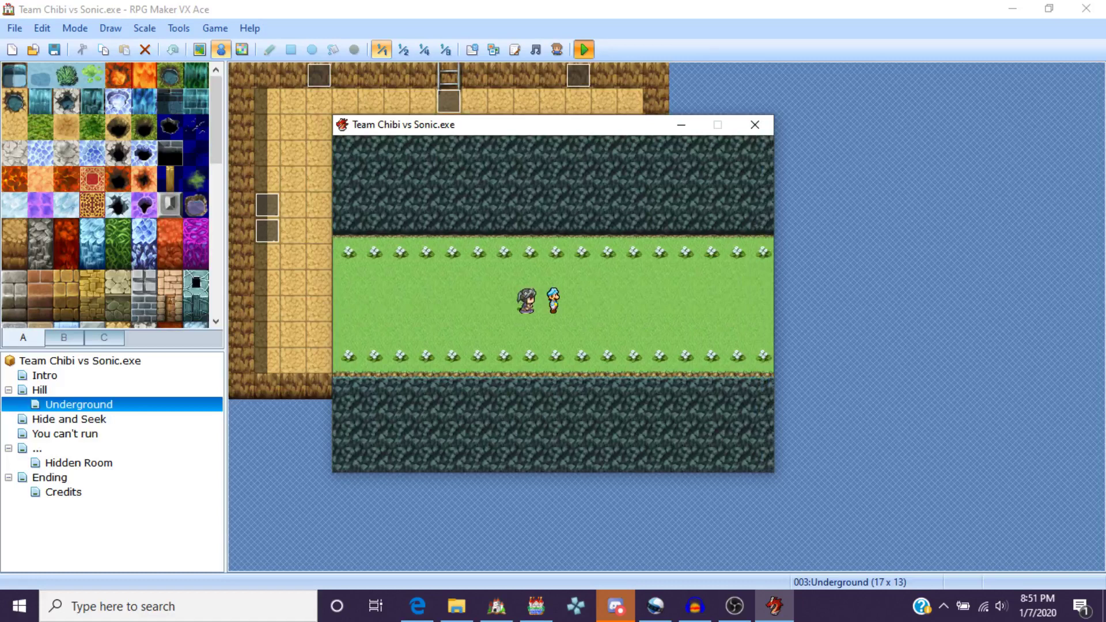
key(Right)
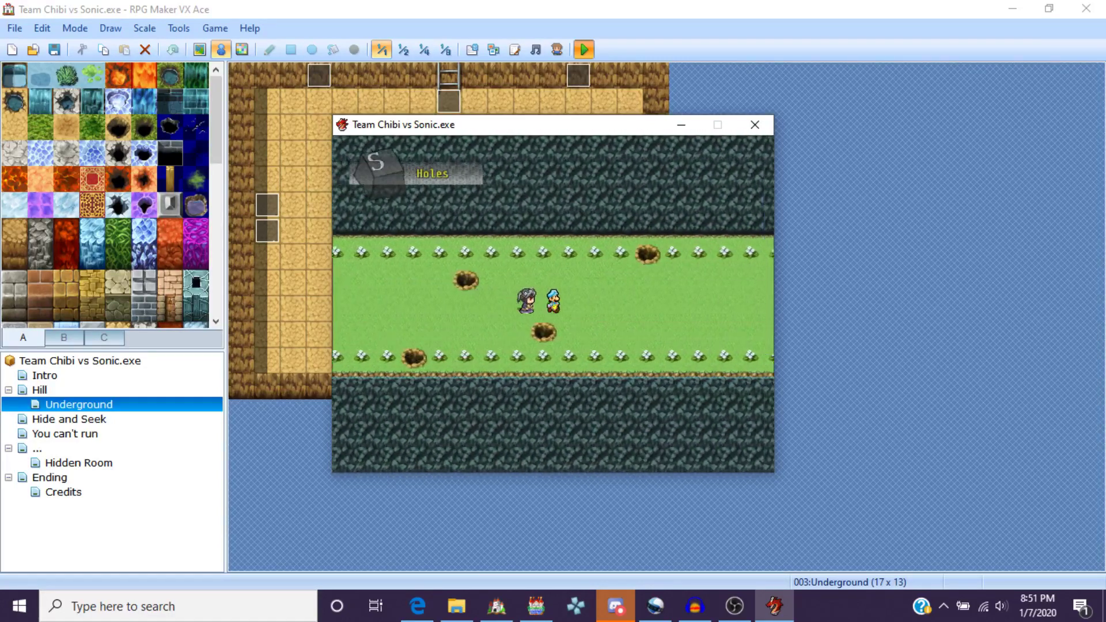
key(Down)
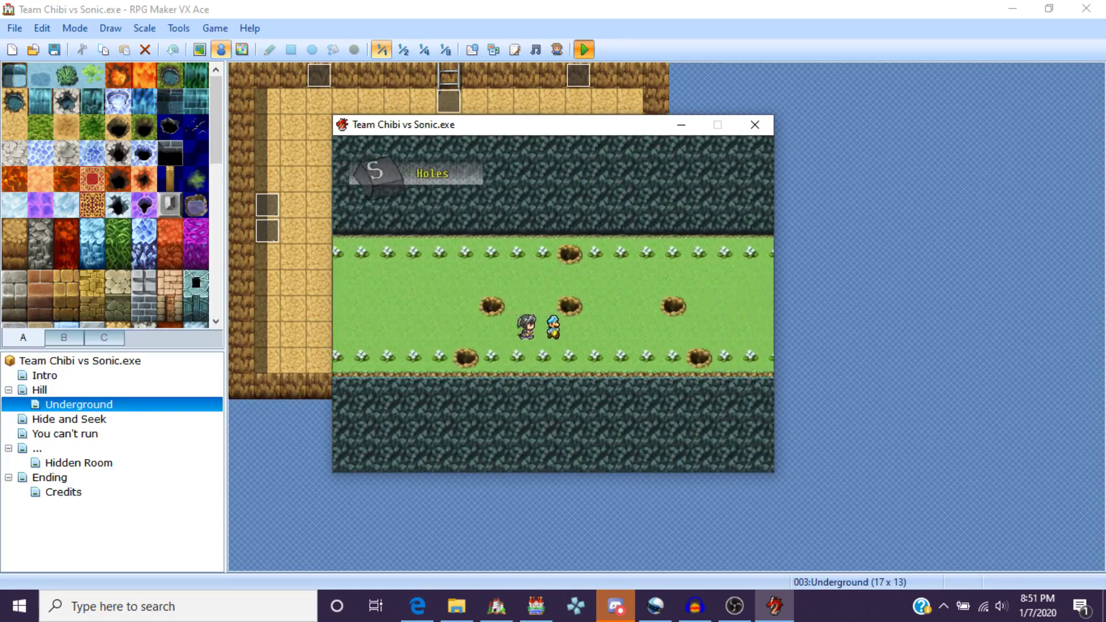
key(Return)
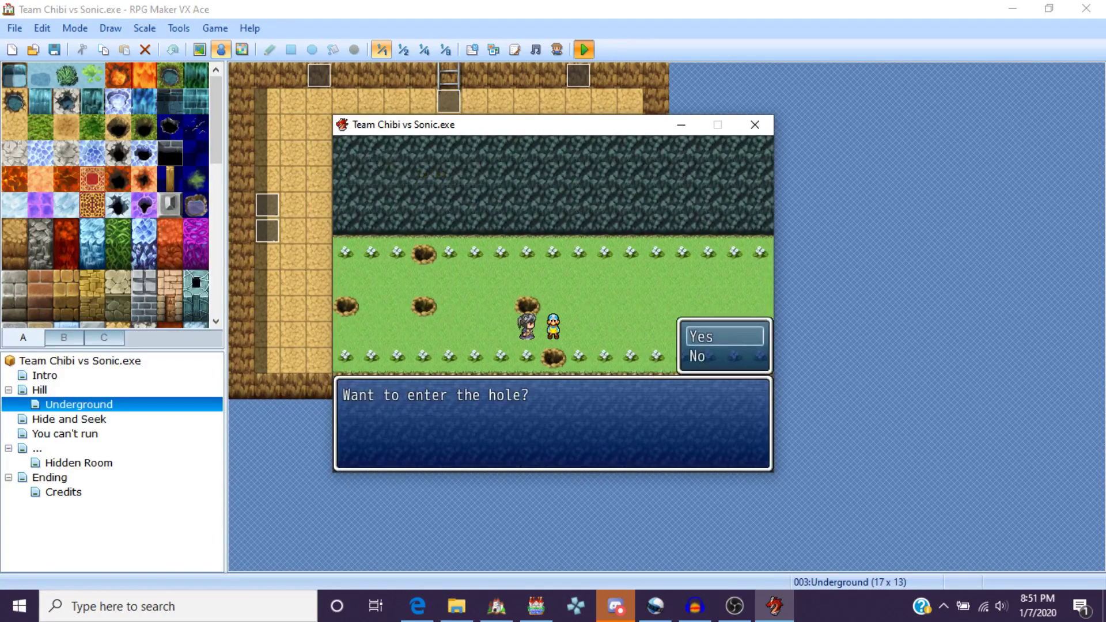
Step: Enter the hole and walk around the underground room
key(Return)
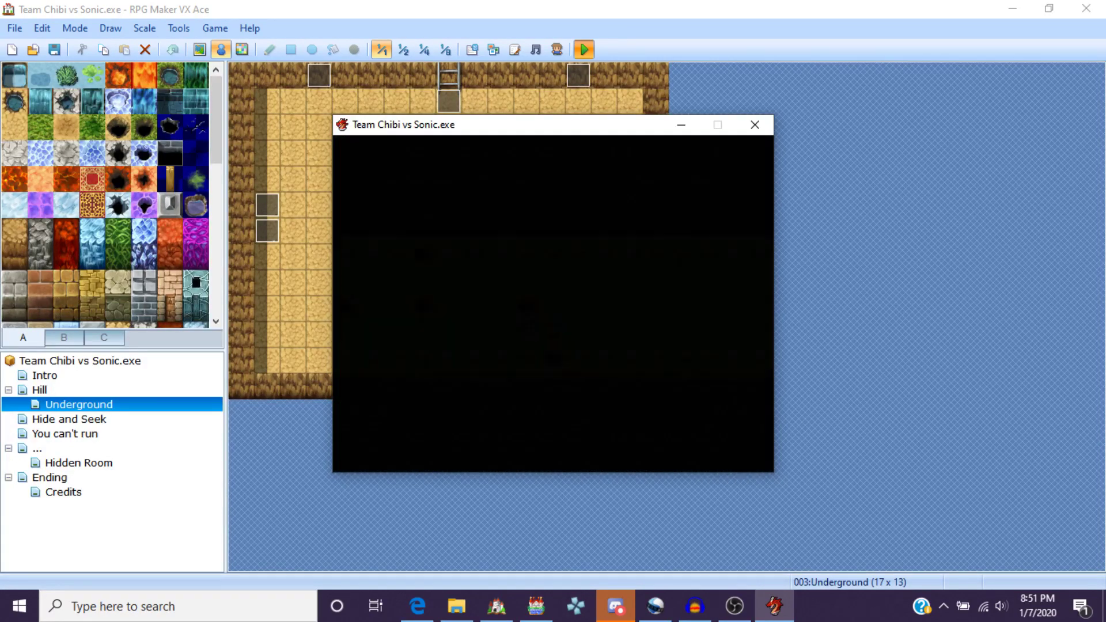
key(Down)
key(Down)
key(Left)
key(Left)
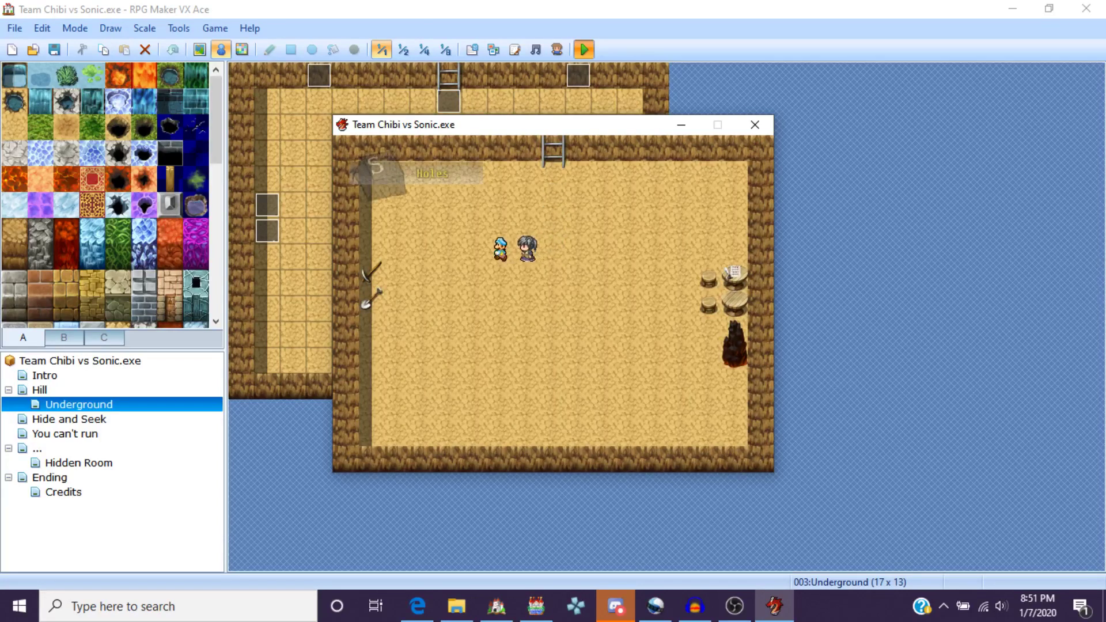
key(Up)
key(Left)
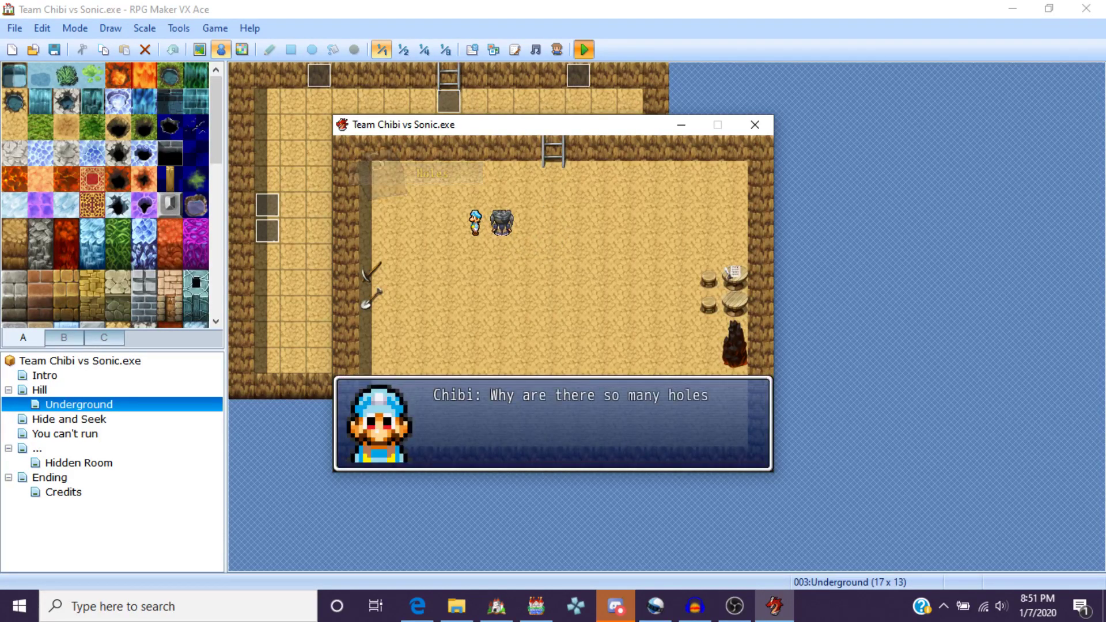
Step: Play through the Peachigo and Chibi conversation near the Secret Base sign
key(Return)
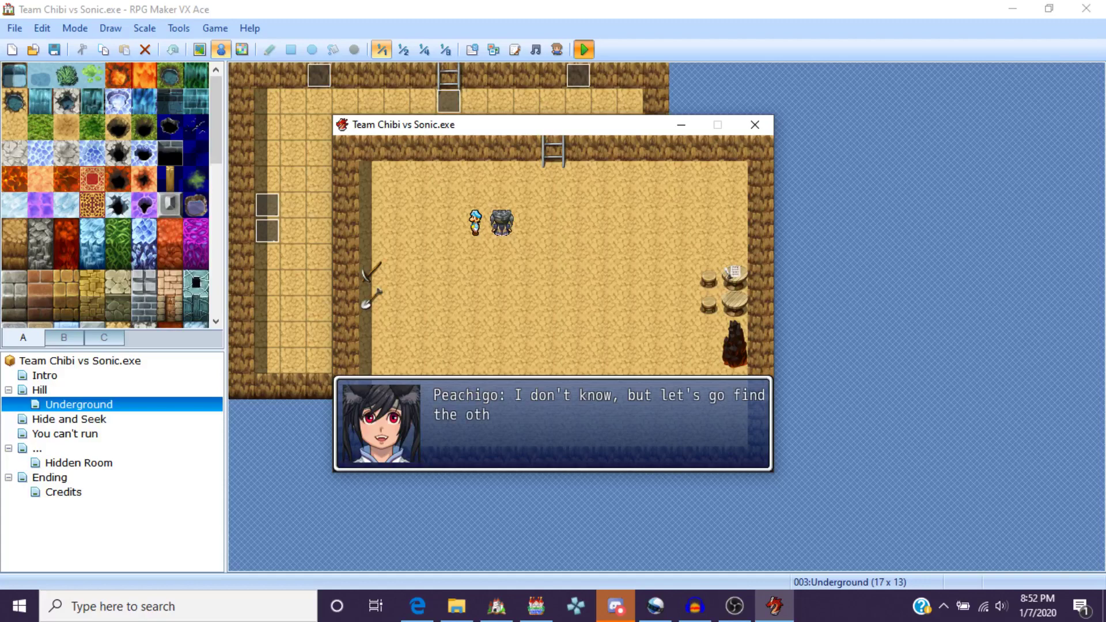
key(Return)
key(Left)
key(Left)
key(Left)
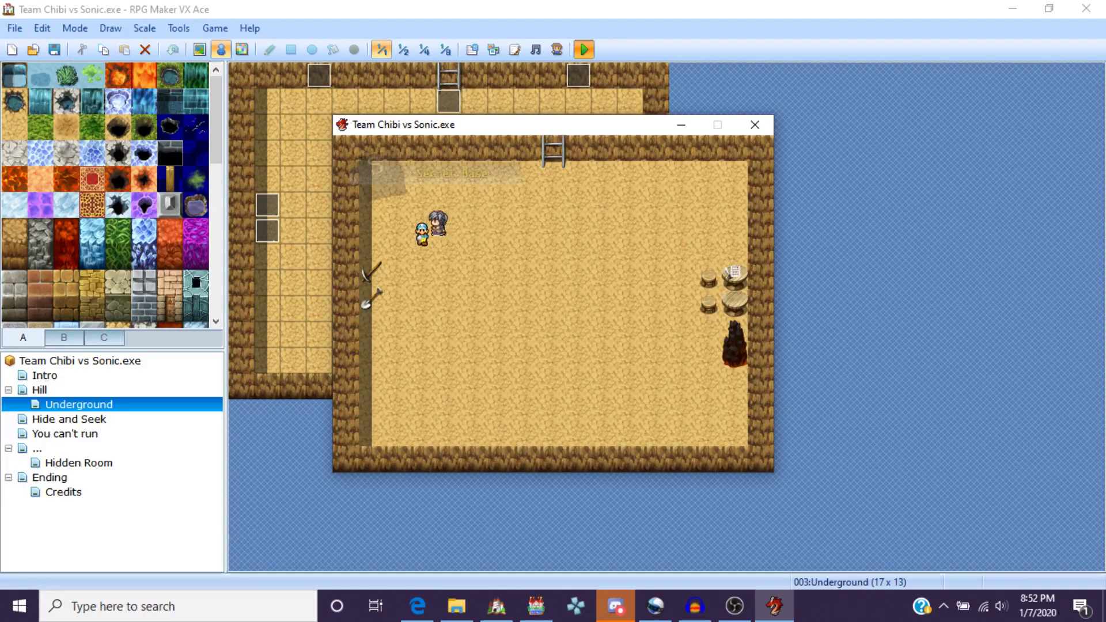
key(Down)
key(Up)
key(Up)
key(Left)
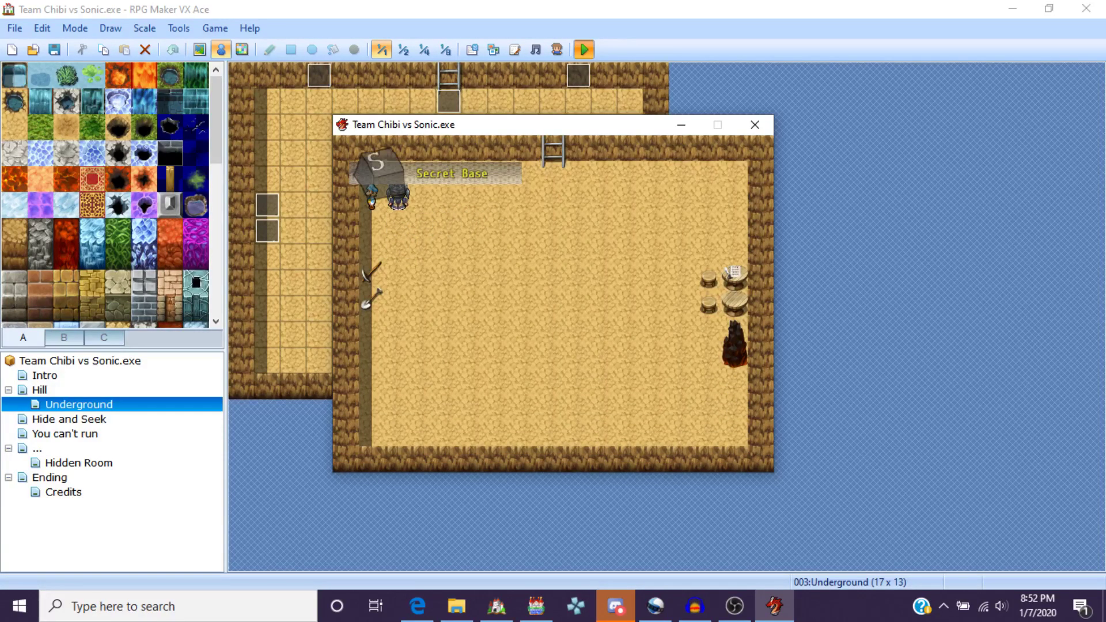
key(Return)
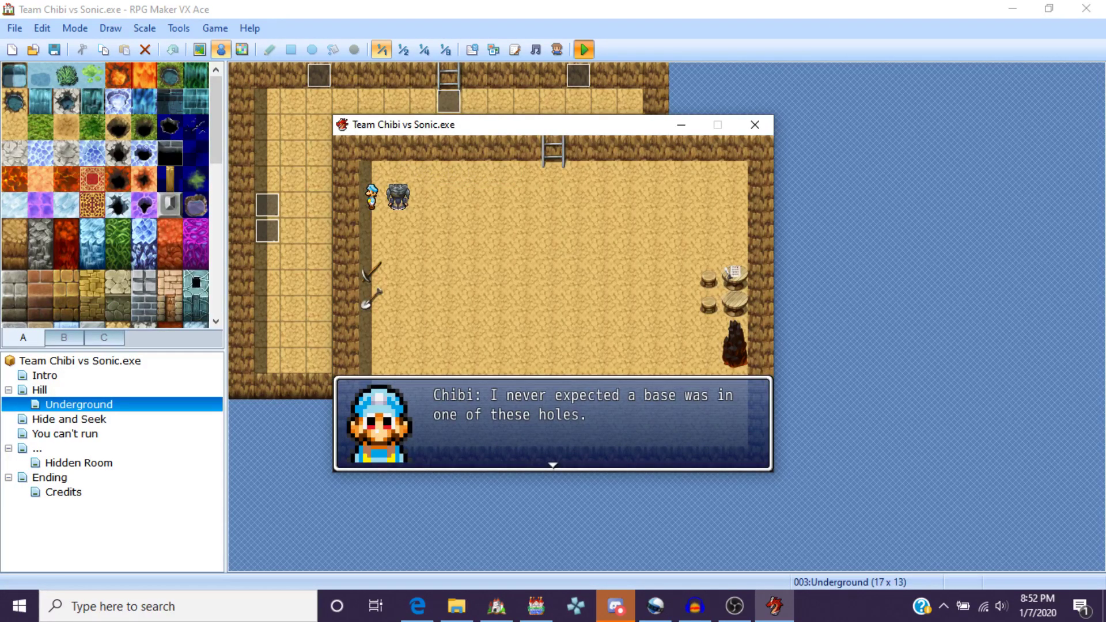
key(Return)
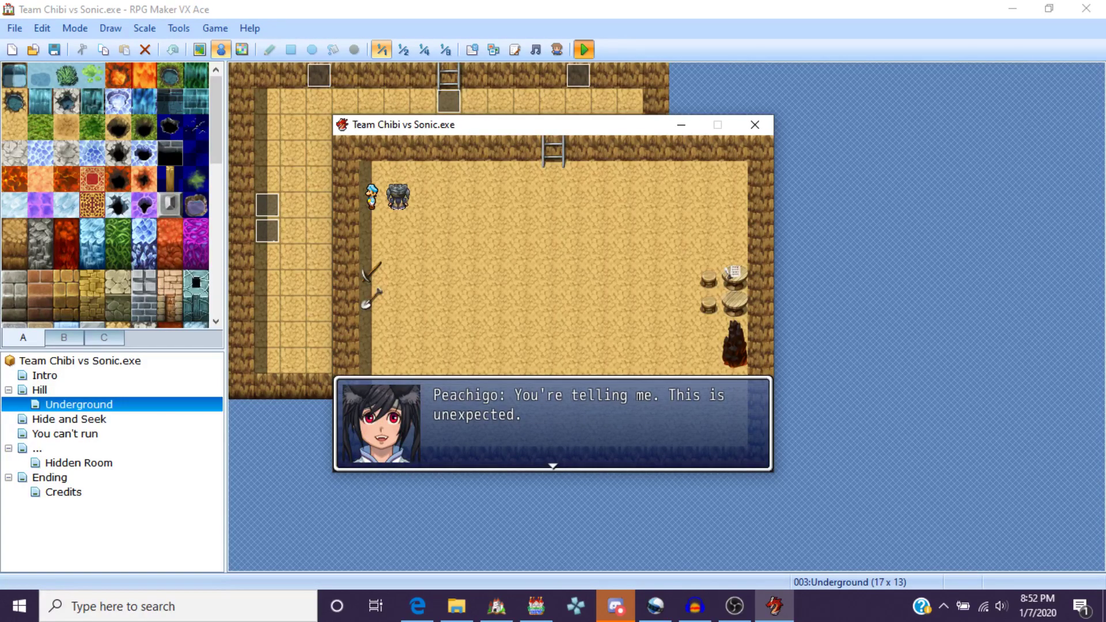
key(Return)
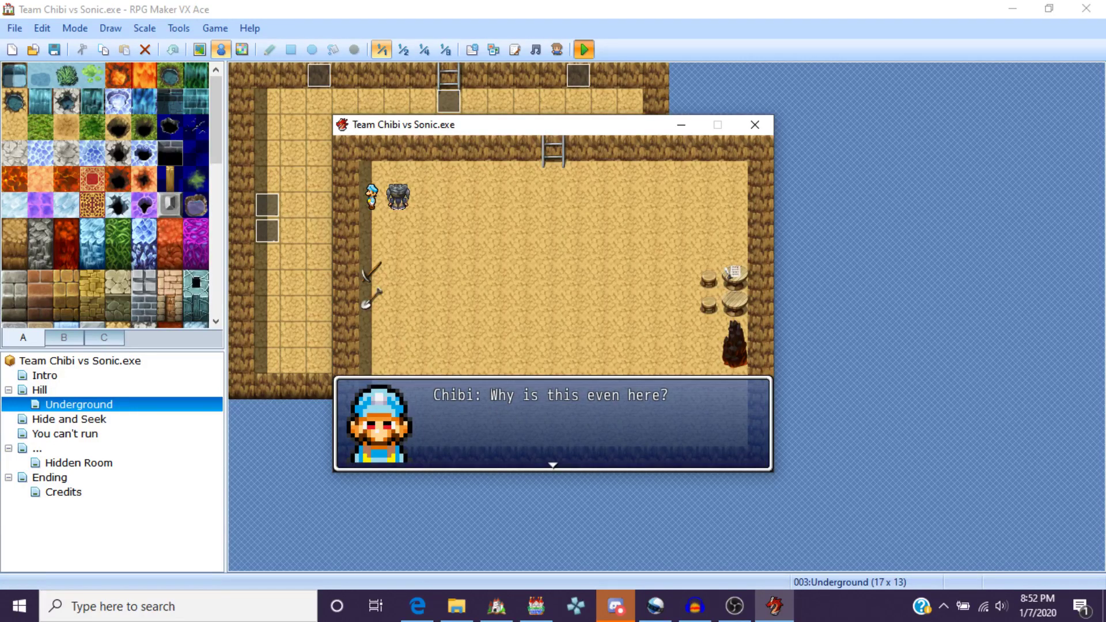
key(Return)
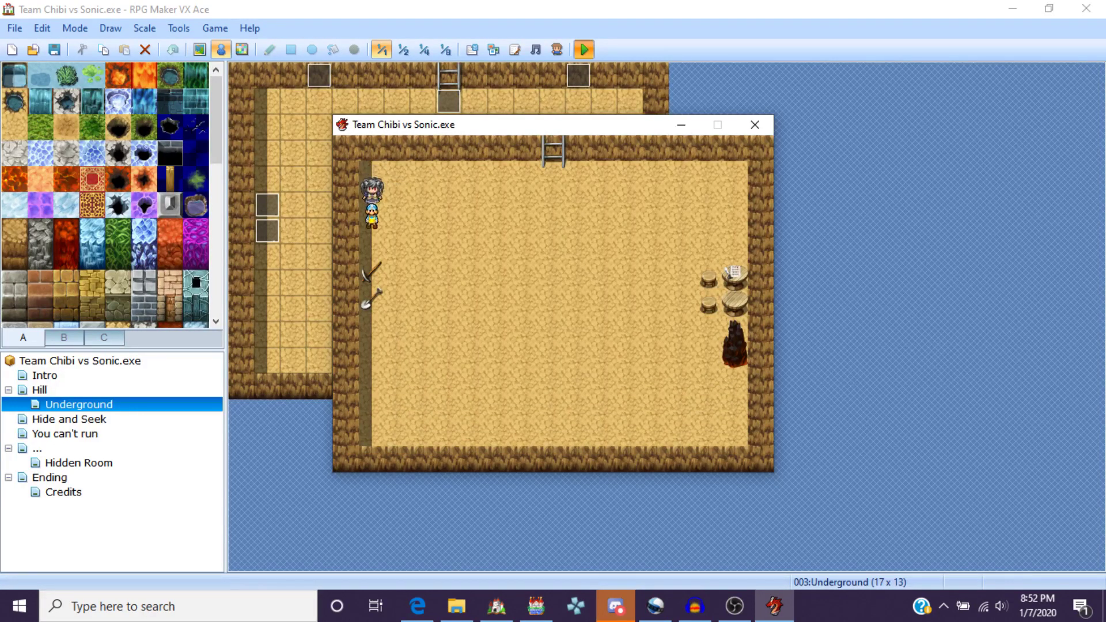
key(Return)
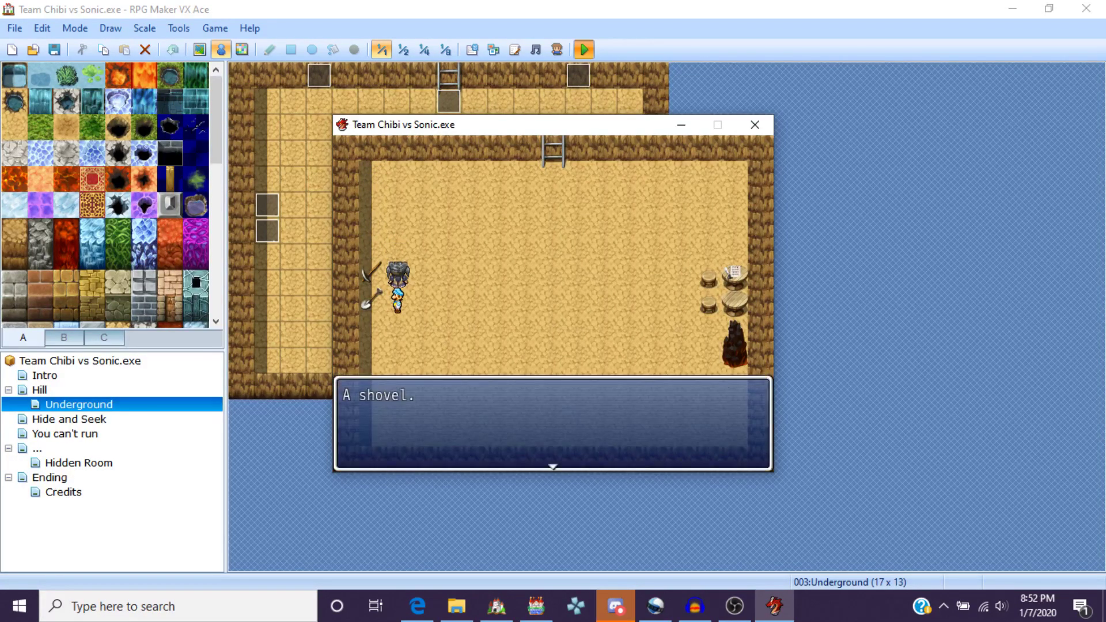
Step: Examine the shovel, then read and dismiss the badly written note on the table
key(Return)
key(Right)
key(Down)
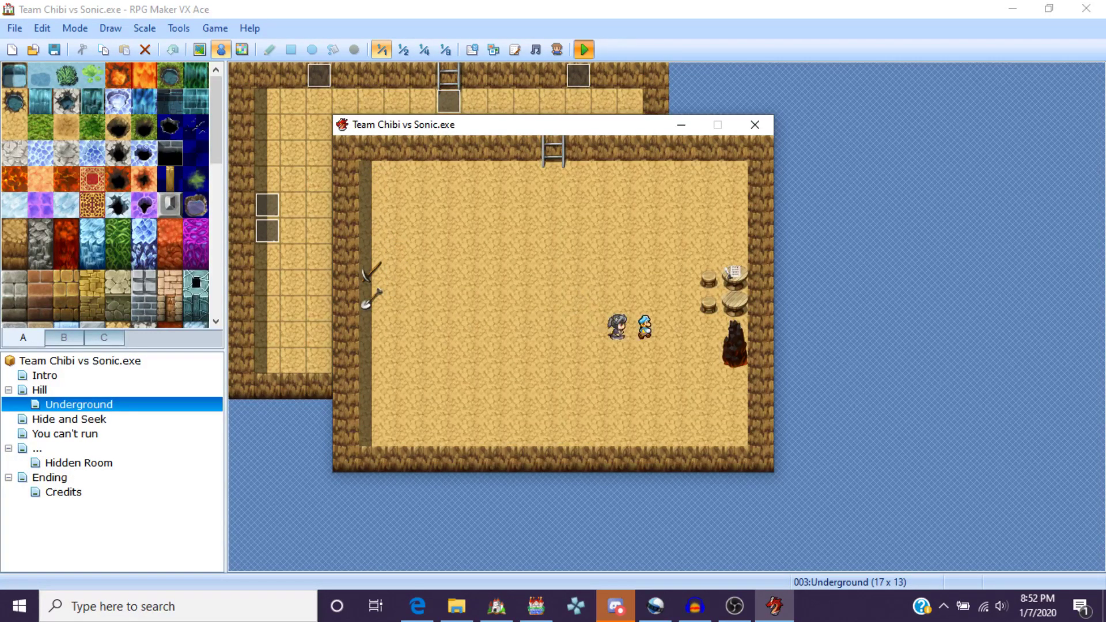
key(Right)
key(Right)
key(Up)
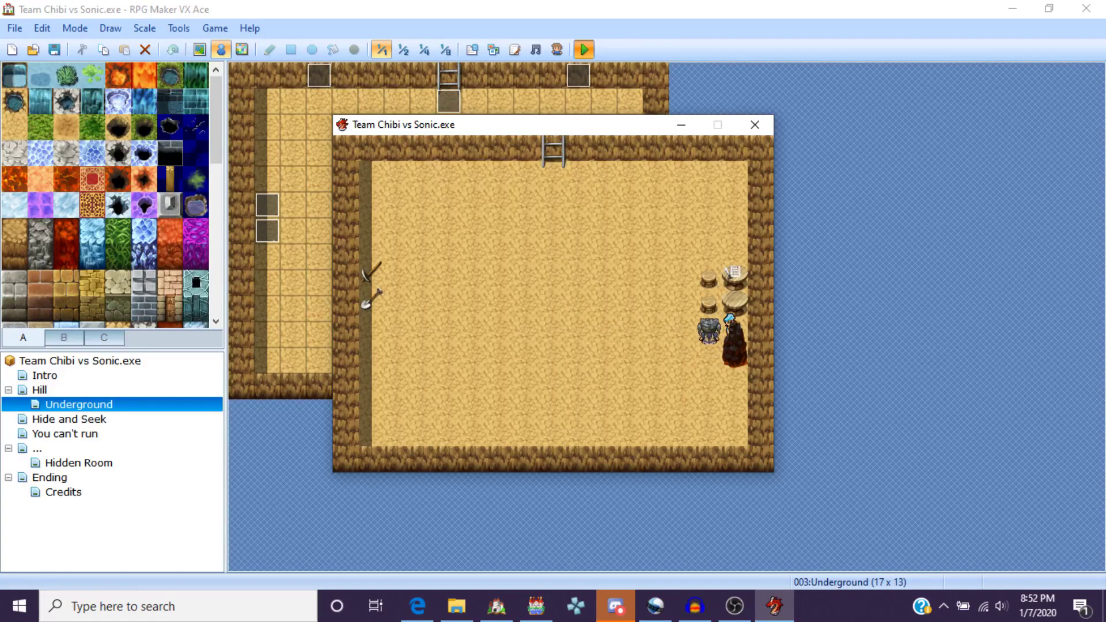
key(Up)
key(Up)
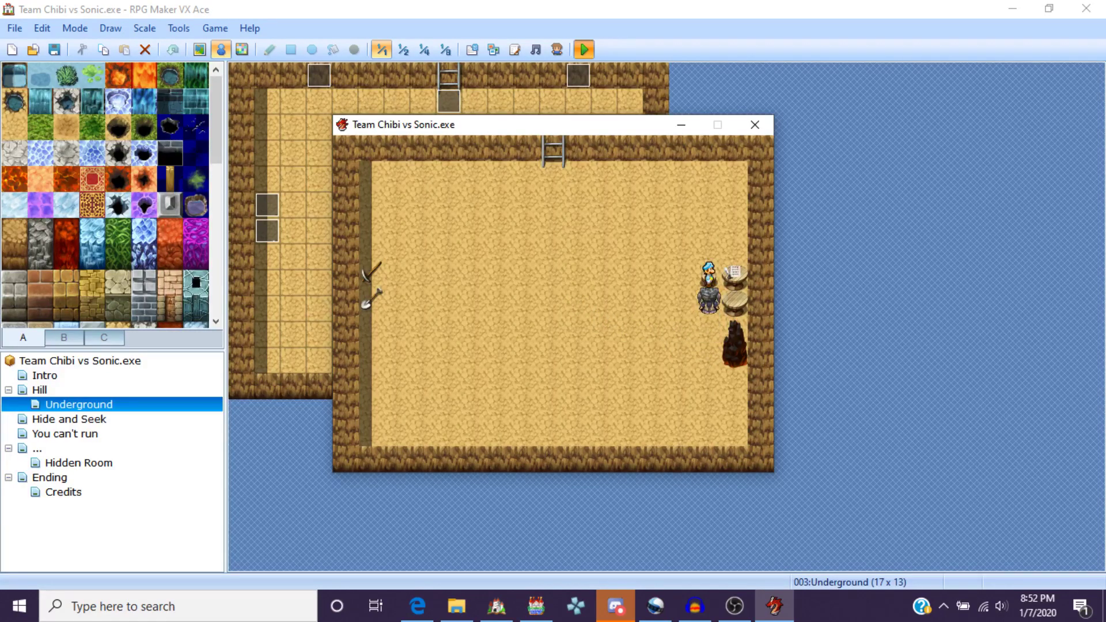
key(Return)
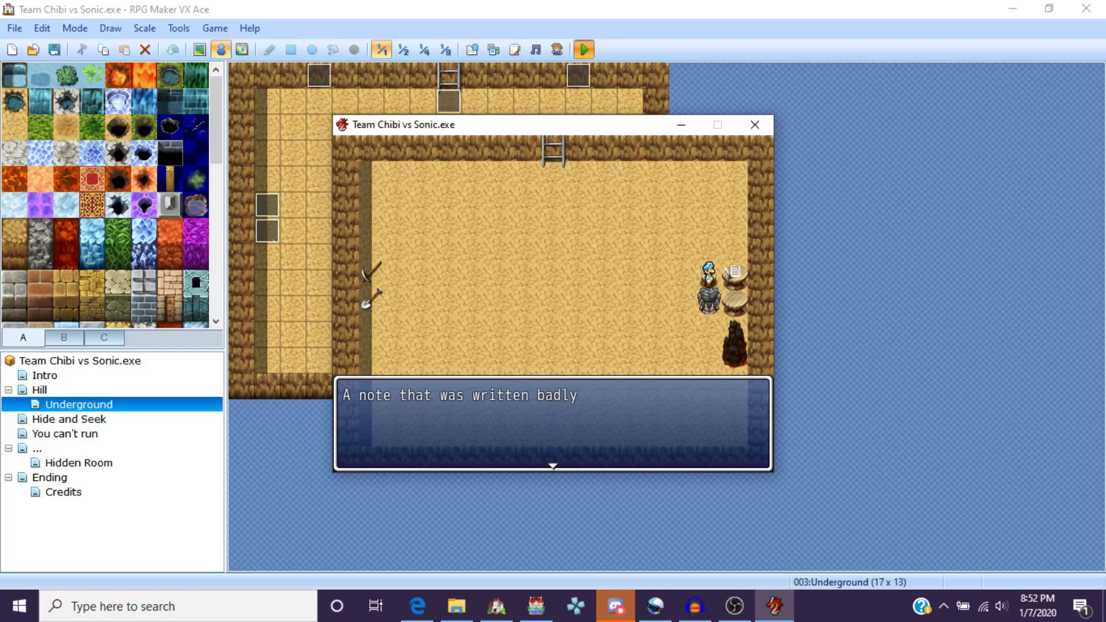
key(Return)
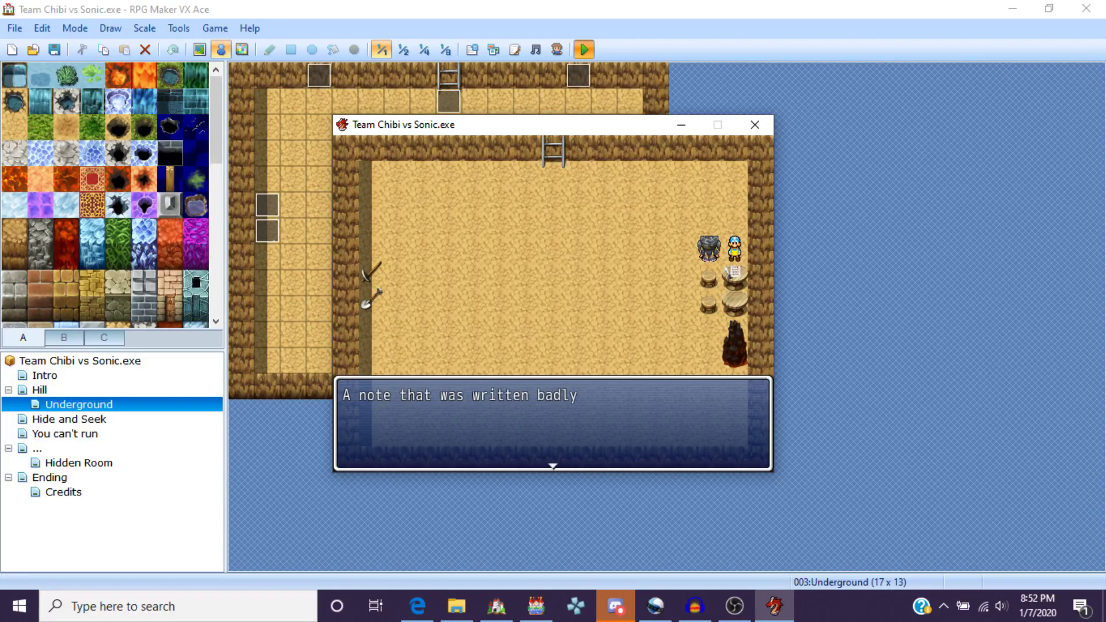
key(Return)
Step: Walk across the room to the ladder and climb up to Hill
key(Left)
key(Down)
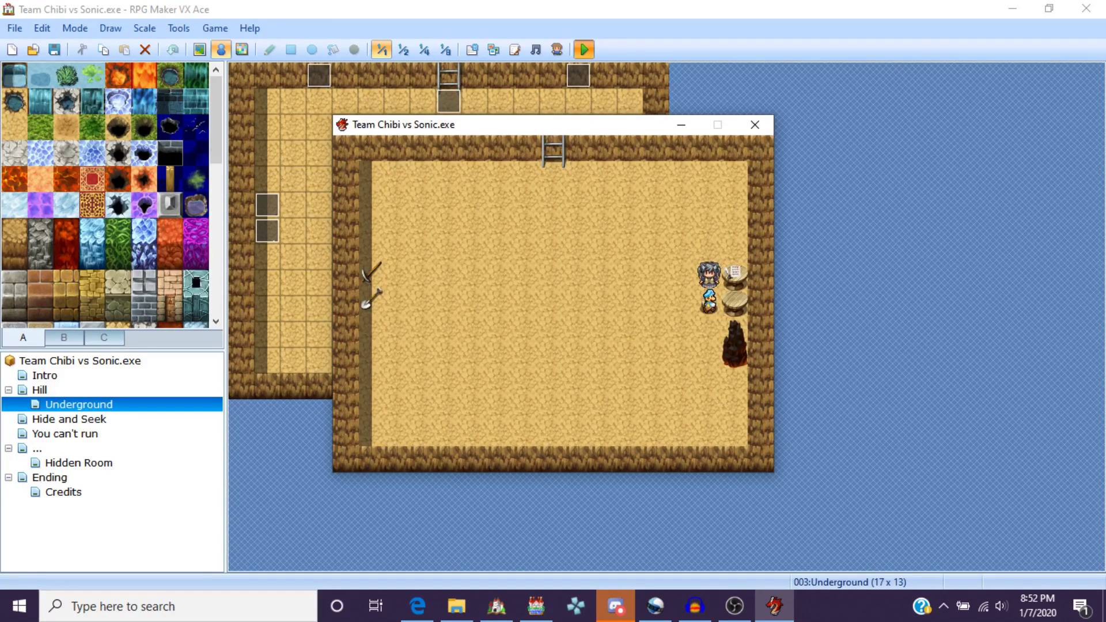
key(Left)
key(Left)
key(Up)
key(Up)
key(Up)
key(Up)
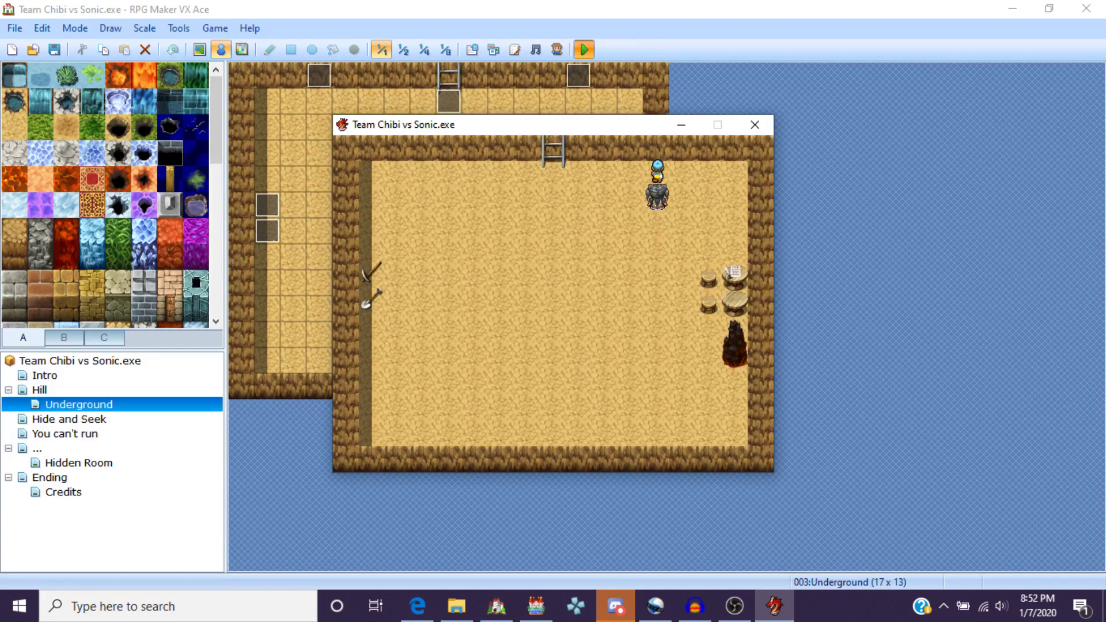
key(Left)
key(Left)
key(Left)
key(Left)
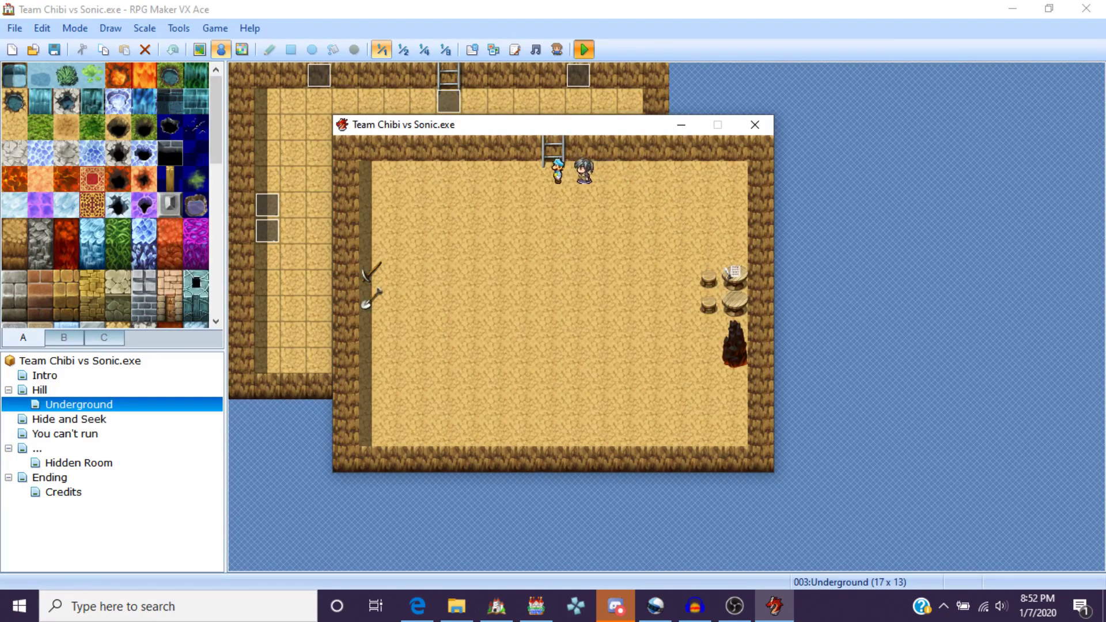
key(Up)
Step: Agree to enter the hole on Hill and walk left underground
key(Down)
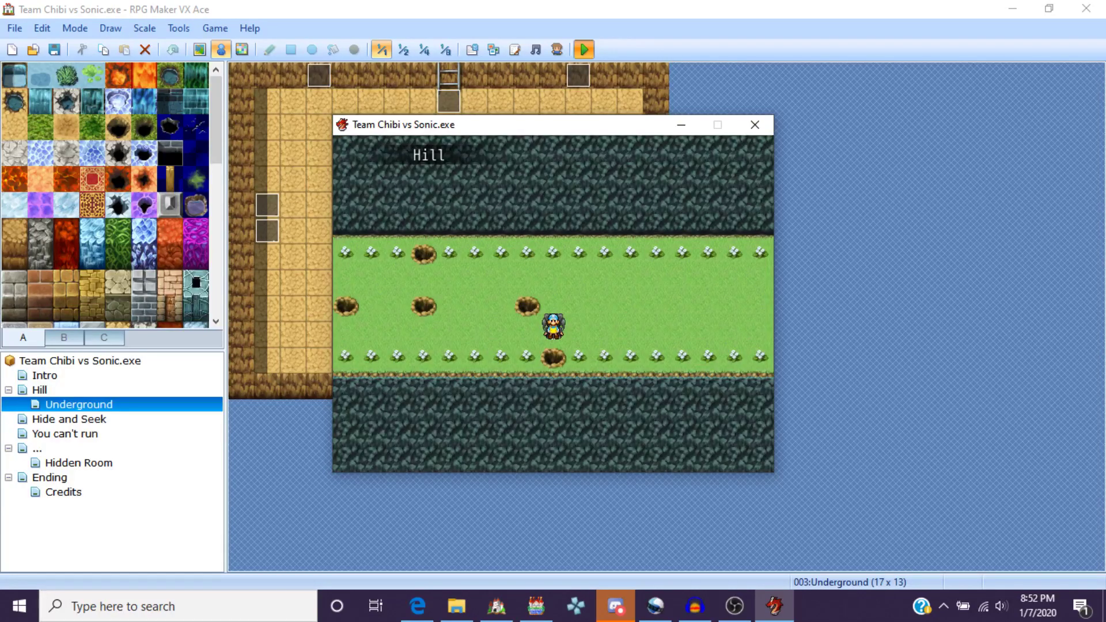
key(Return)
key(Return)
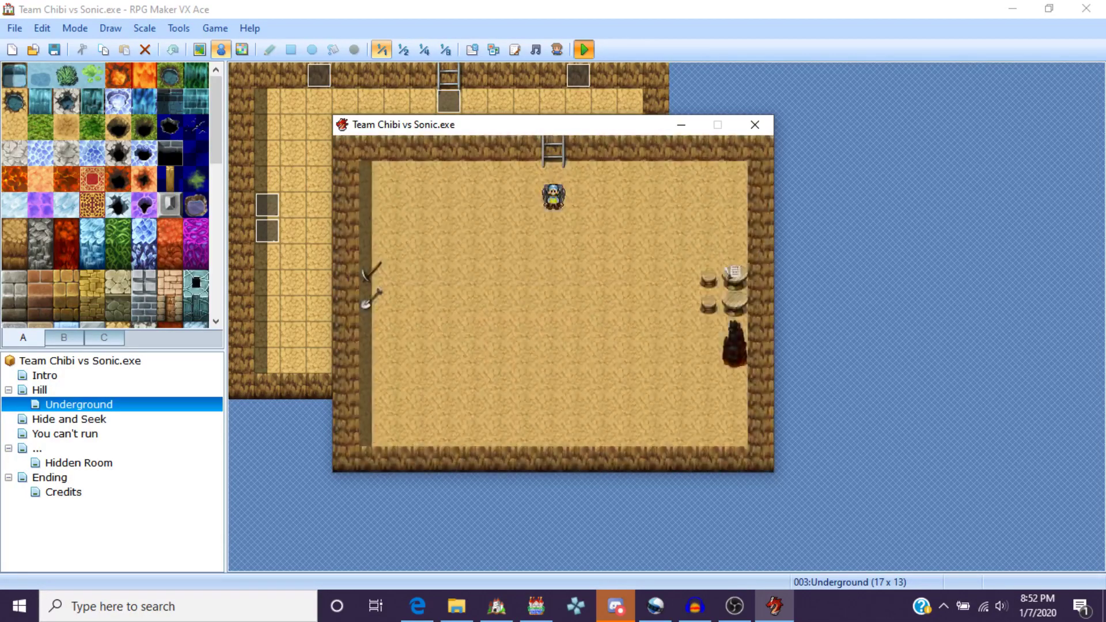
key(Left)
key(Left)
key(Up)
key(Left)
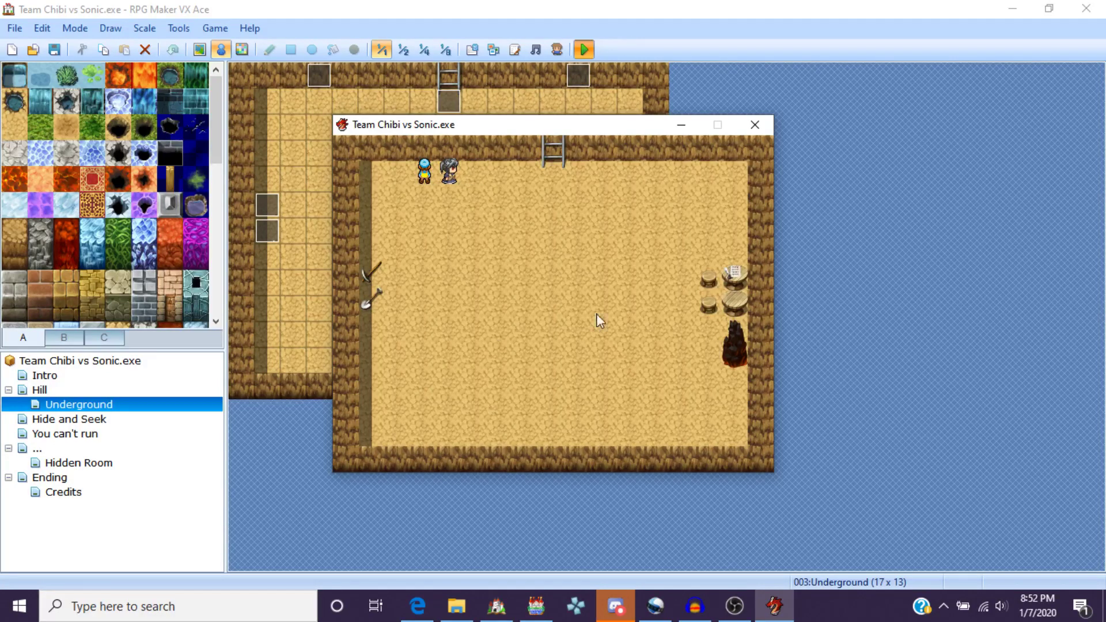
Step: Refocus the game, walk up the ladder to Hill, and close the playtest window
click(316, 76)
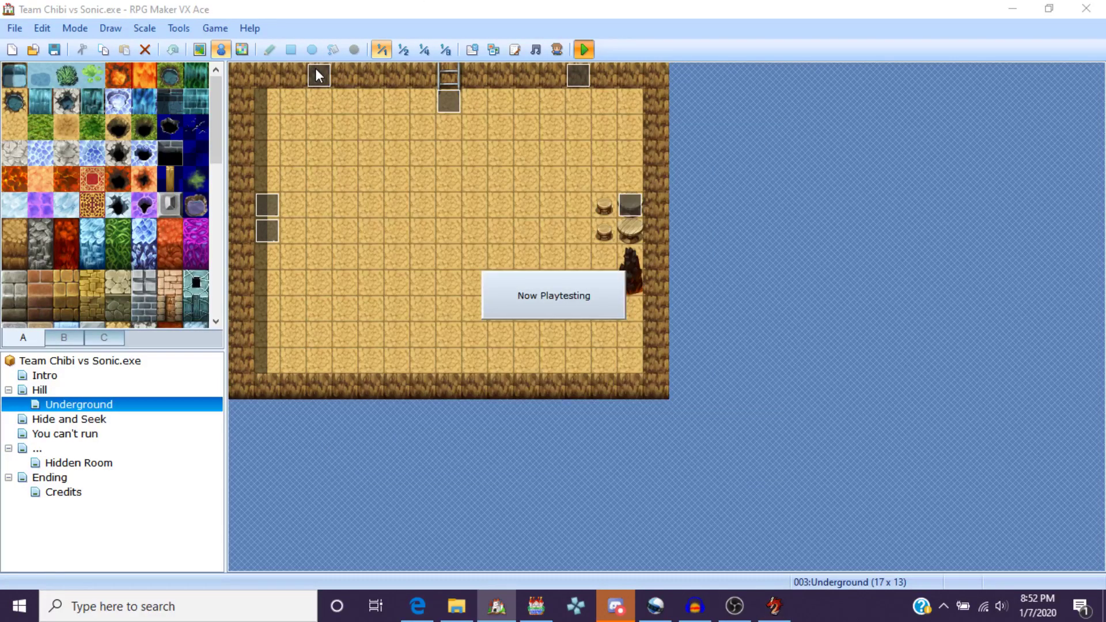
click(774, 606)
key(Right)
key(Right)
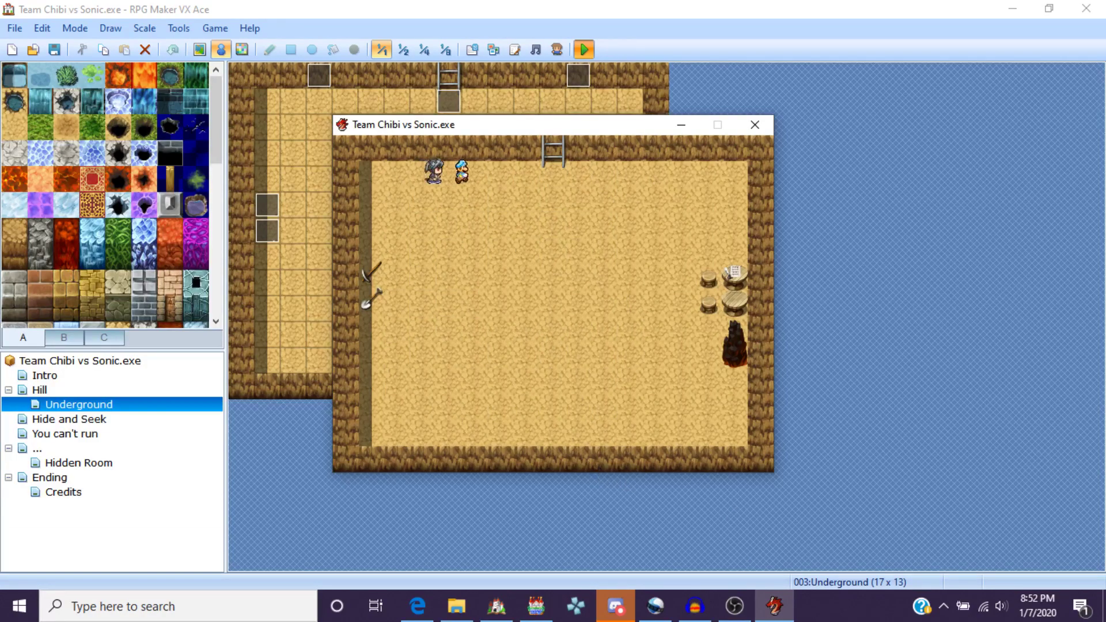
key(Right)
key(Right)
key(Up)
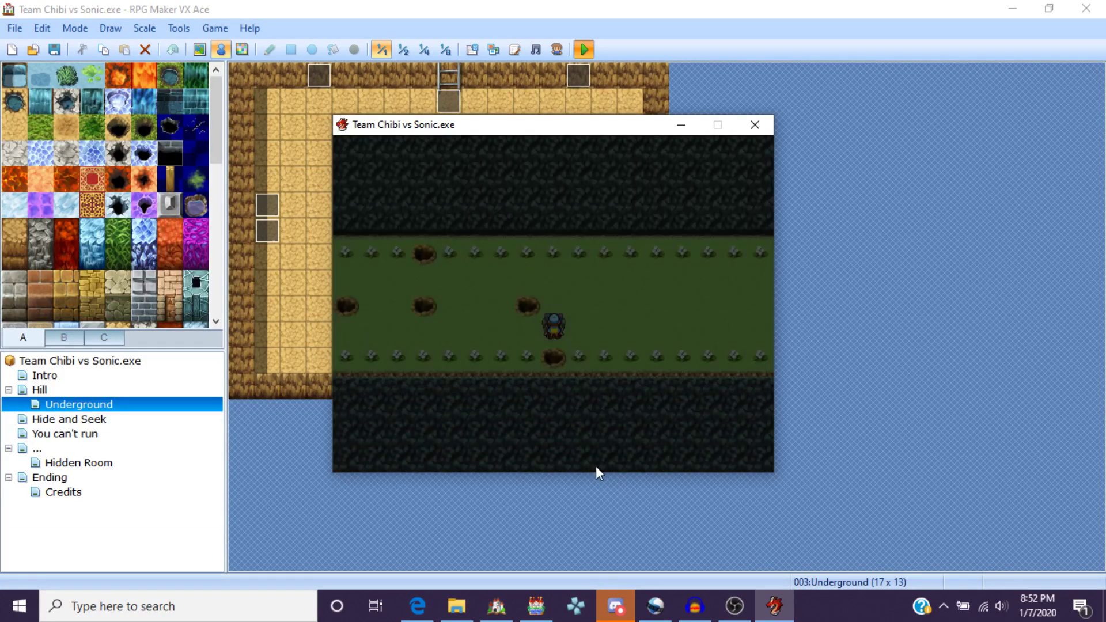
key(Up)
key(Left)
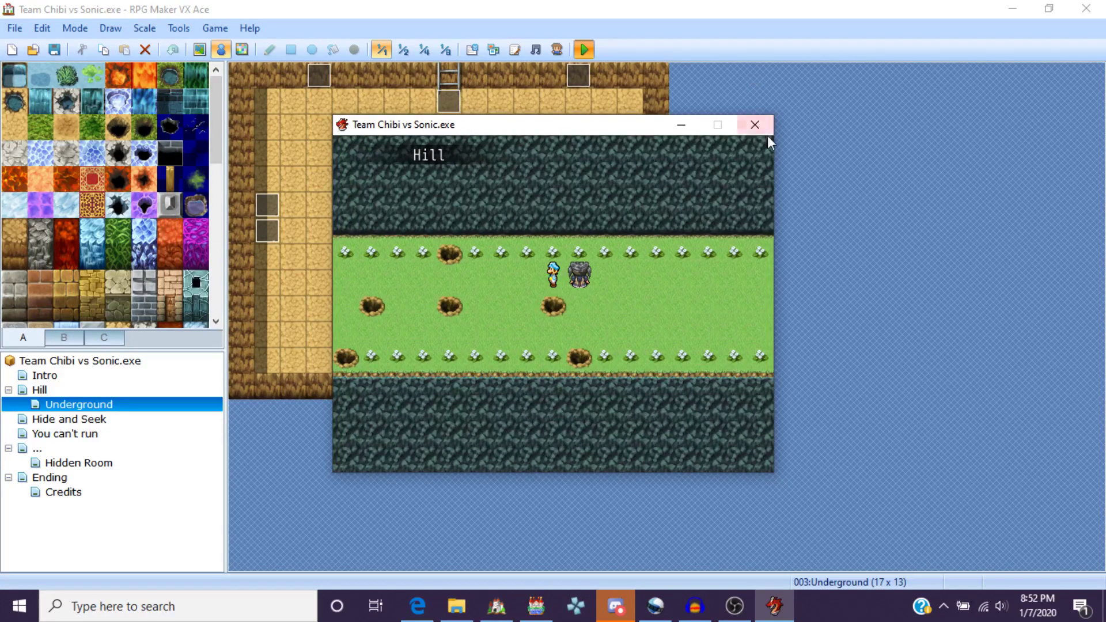
click(754, 125)
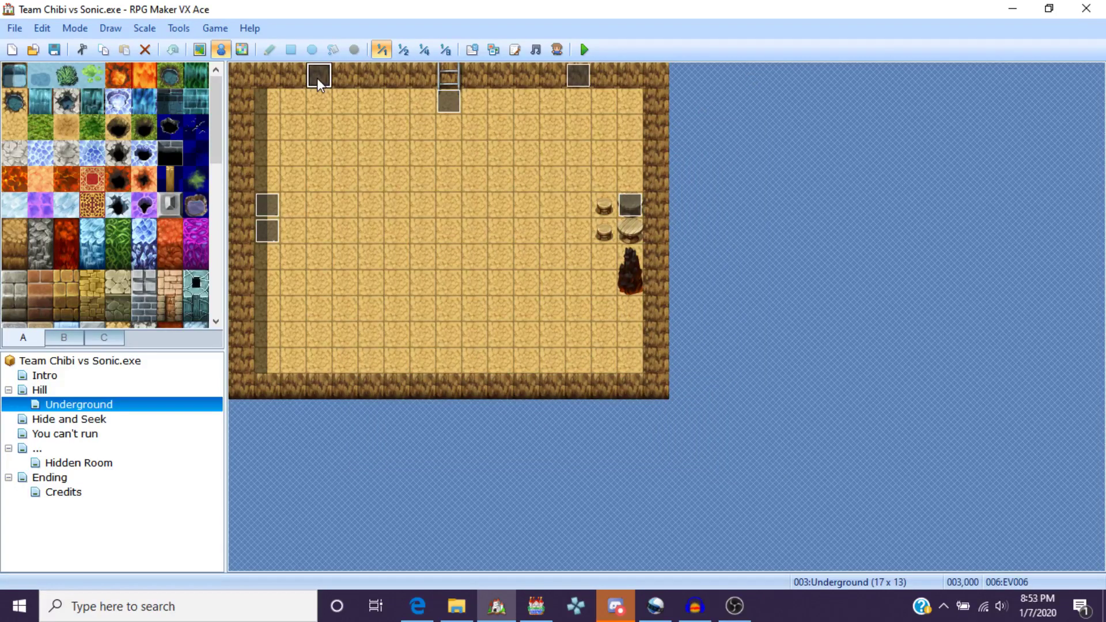
Step: Inspect Underground events EV006 and EV005, then switch to the Hide and Seek map
double_click(318, 78)
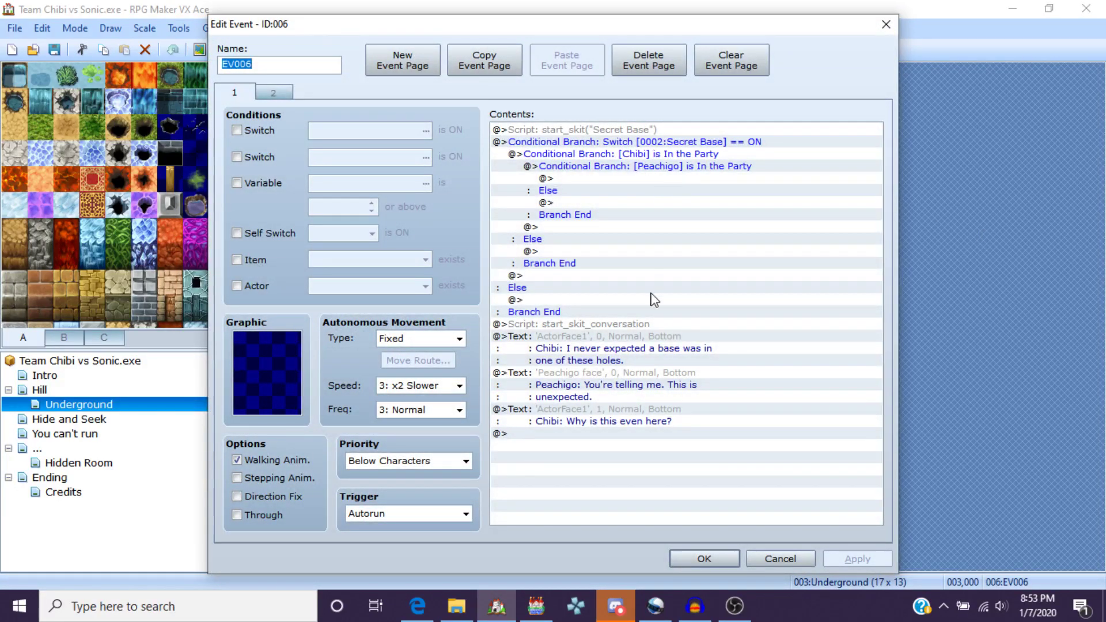
click(674, 566)
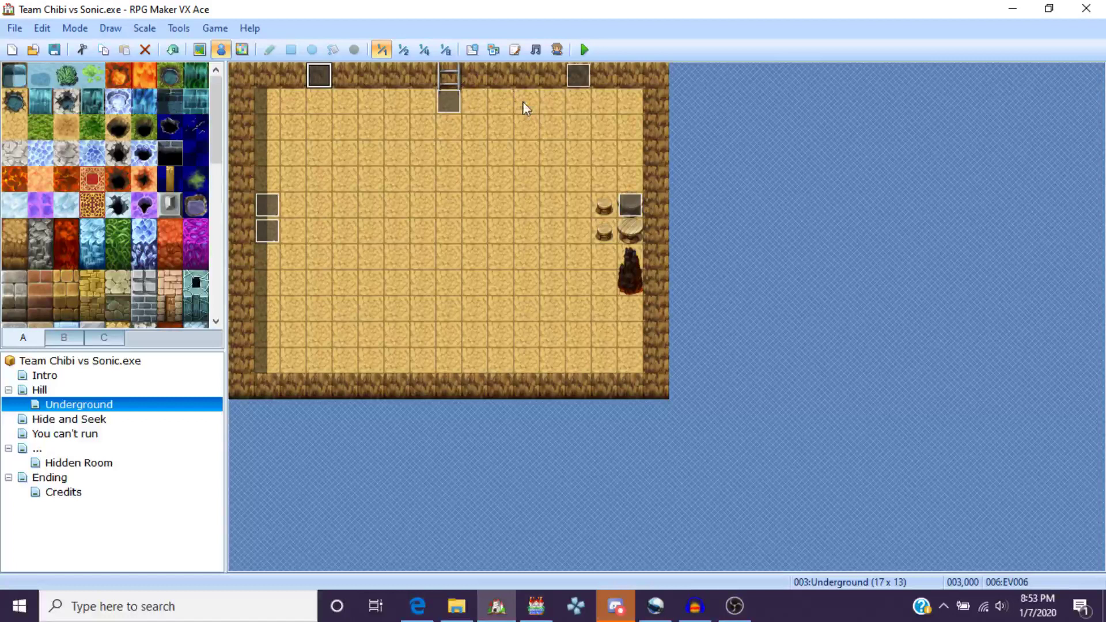
double_click(587, 75)
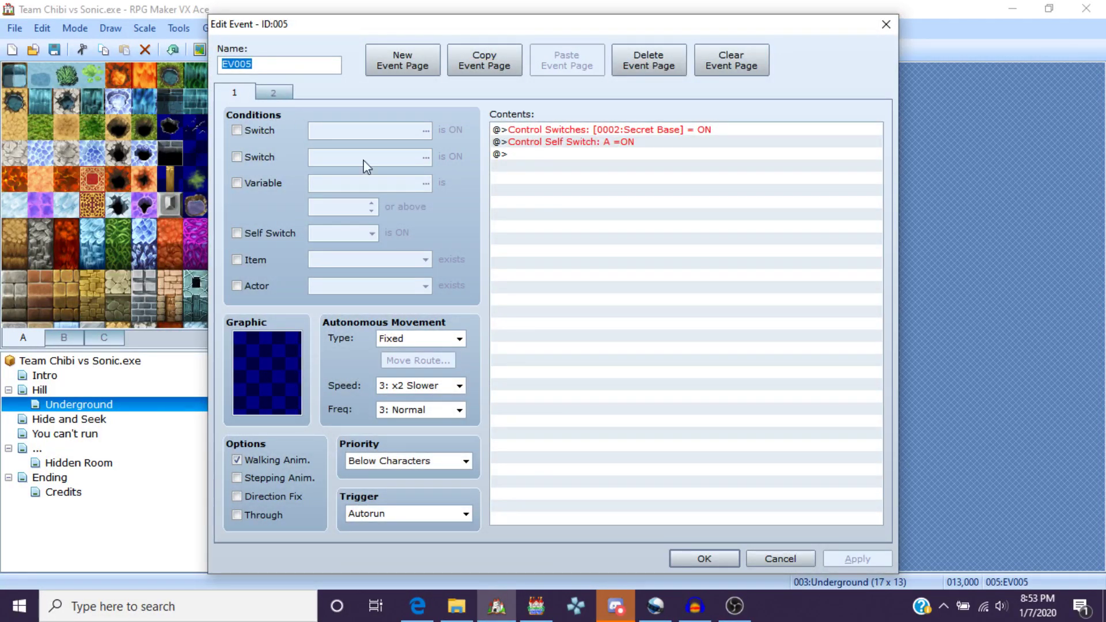
click(704, 558)
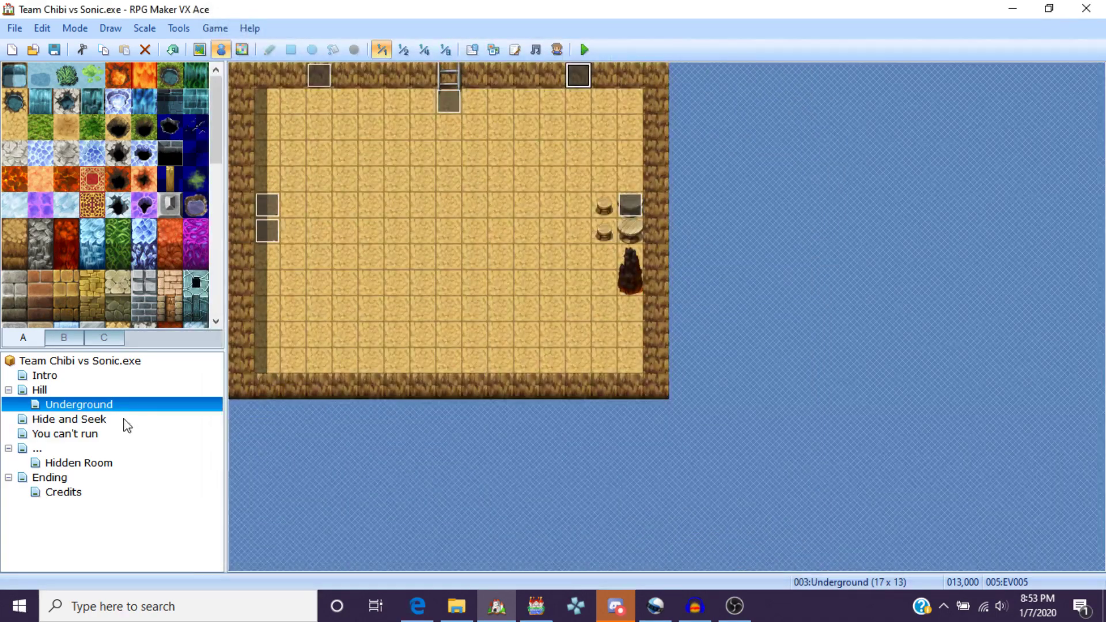
click(126, 424)
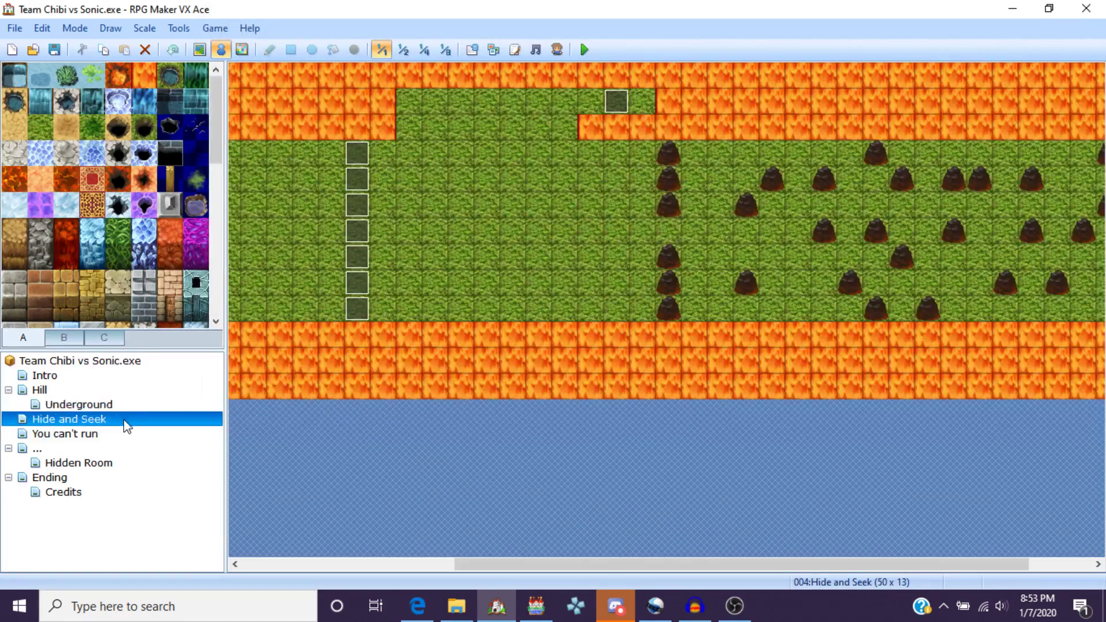
double_click(611, 102)
click(284, 95)
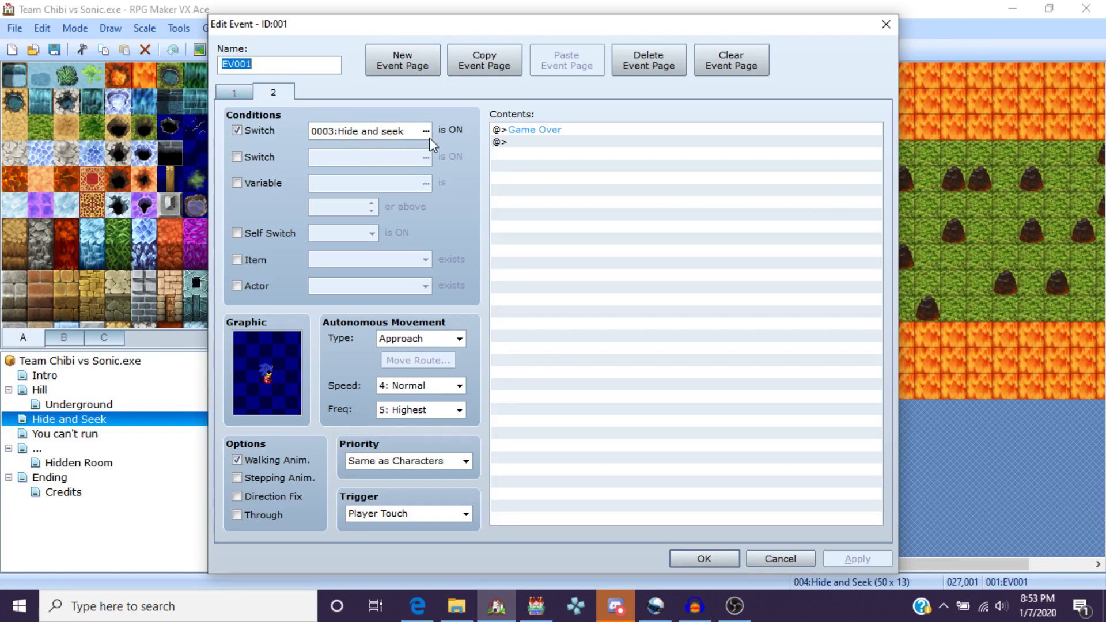
click(725, 559)
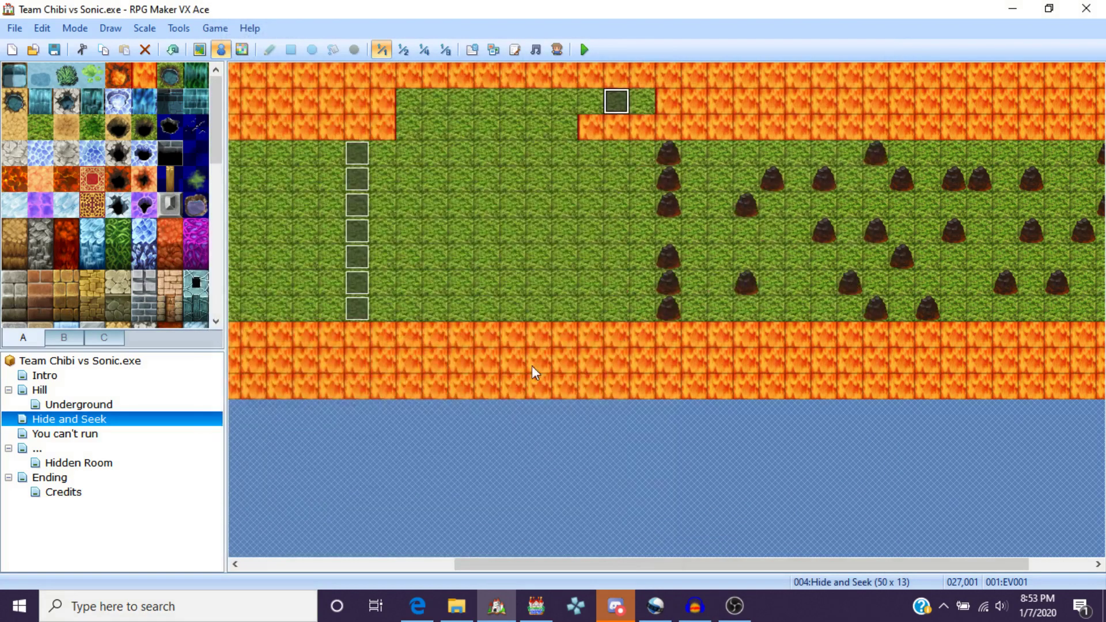
drag(441, 566, 881, 530)
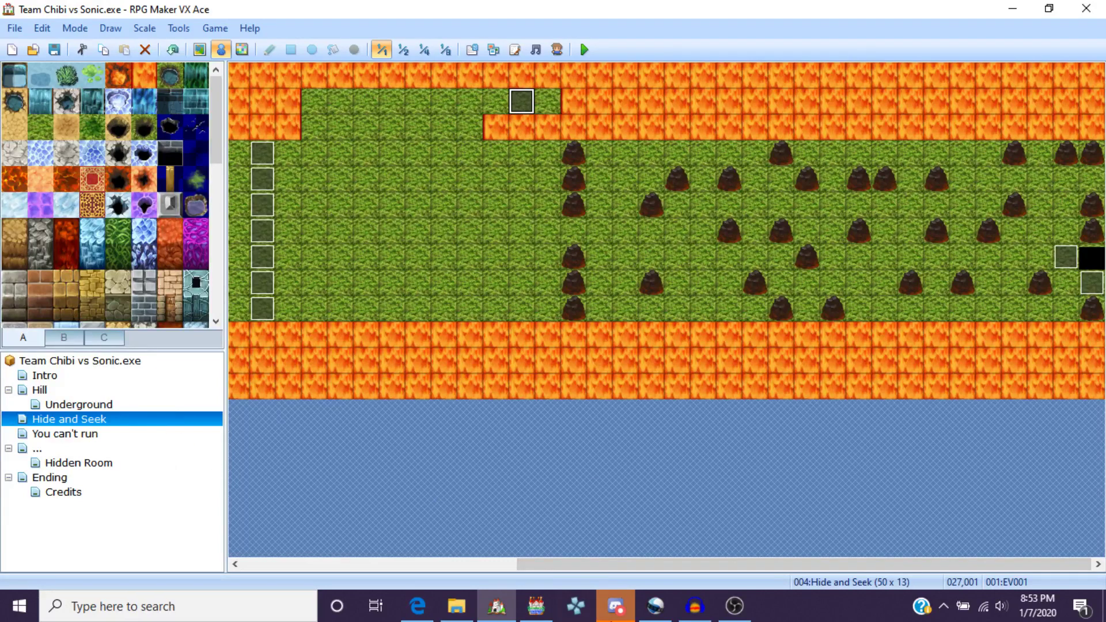
Step: Switch to OBS Studio and dismiss its taskbar jump list
click(760, 598)
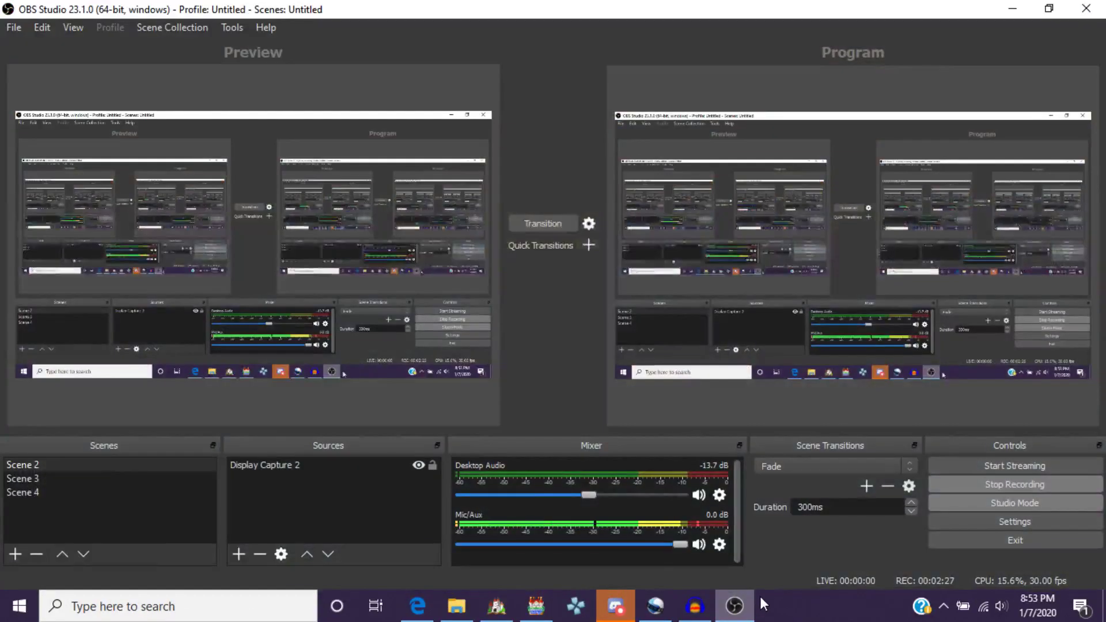
right_click(759, 596)
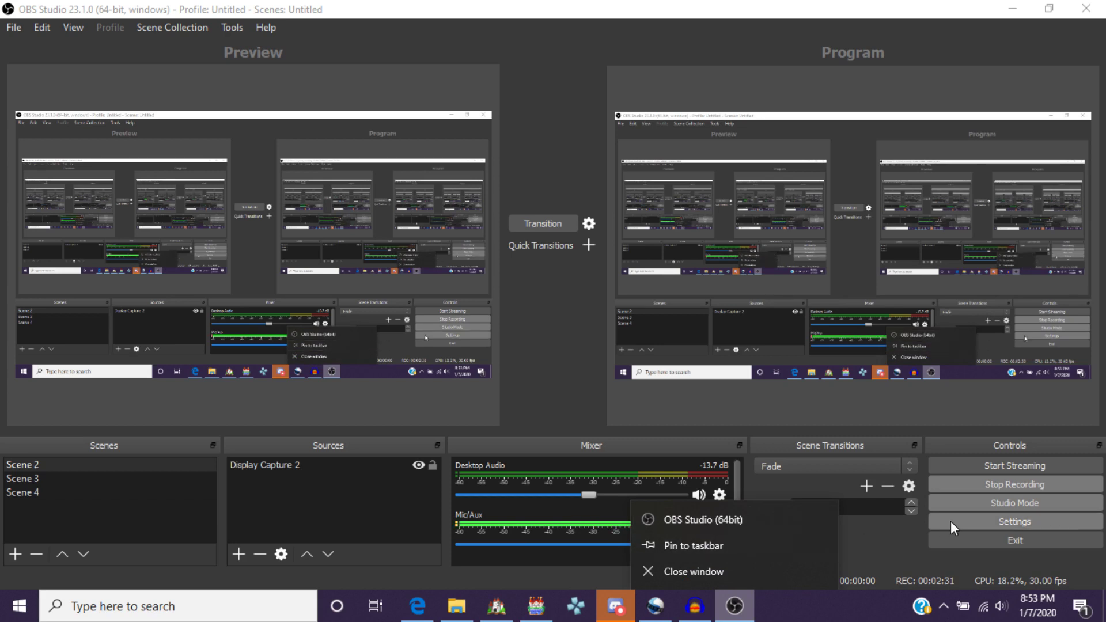
click(897, 540)
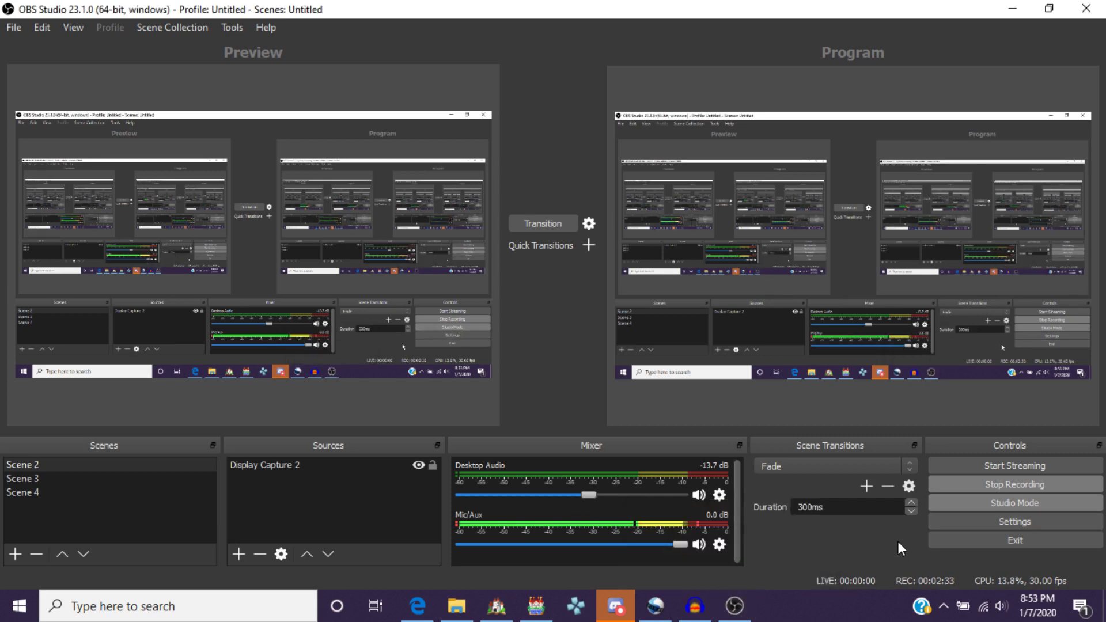